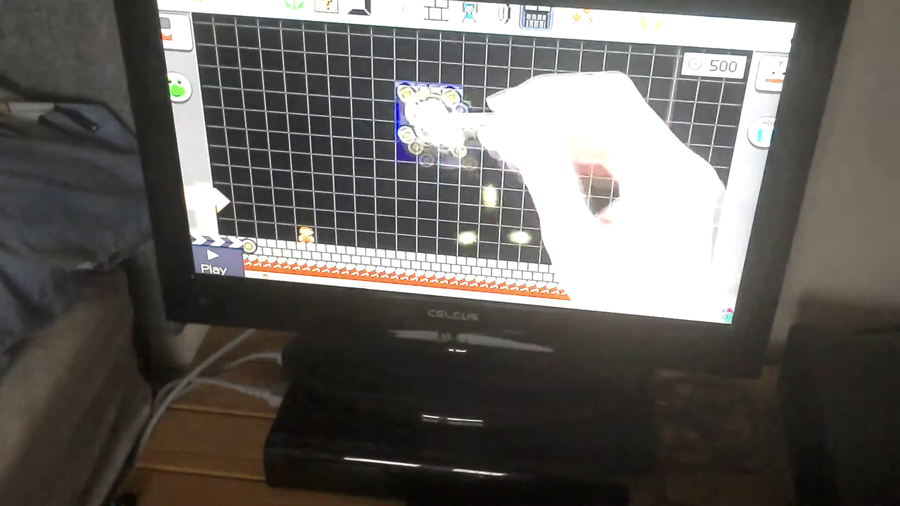
# Place a grey castle wall block above the floor and stretch it left and right.
pyautogui.moveTo(437, 120); pyautogui.dragTo(492, 228)
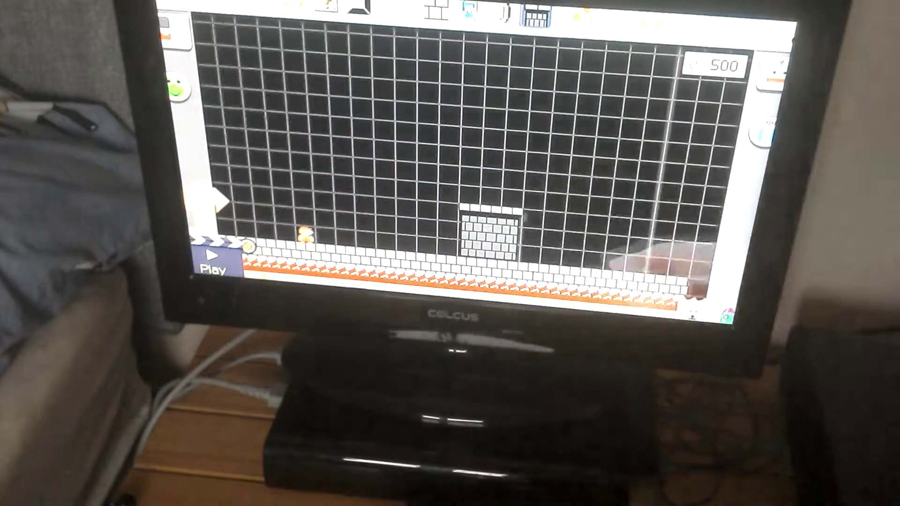
pyautogui.moveTo(492, 211); pyautogui.dragTo(420, 191)
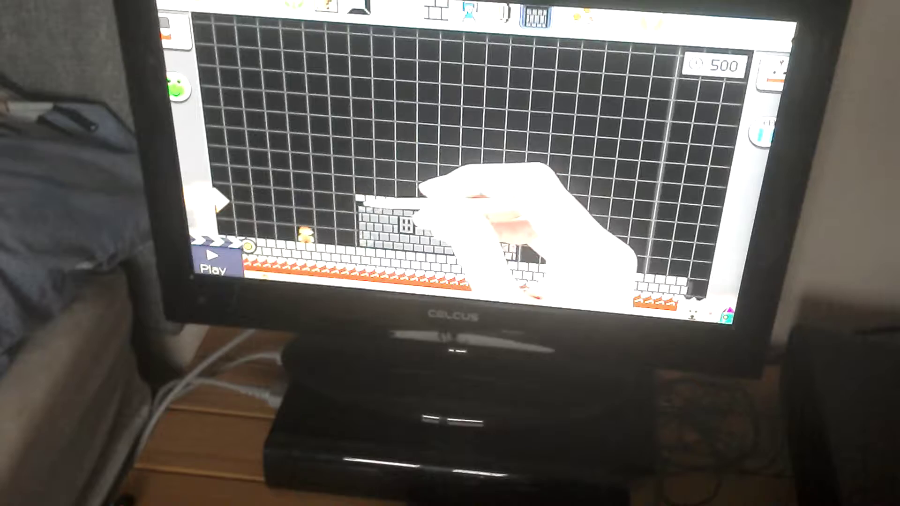
pyautogui.moveTo(521, 203); pyautogui.dragTo(636, 225)
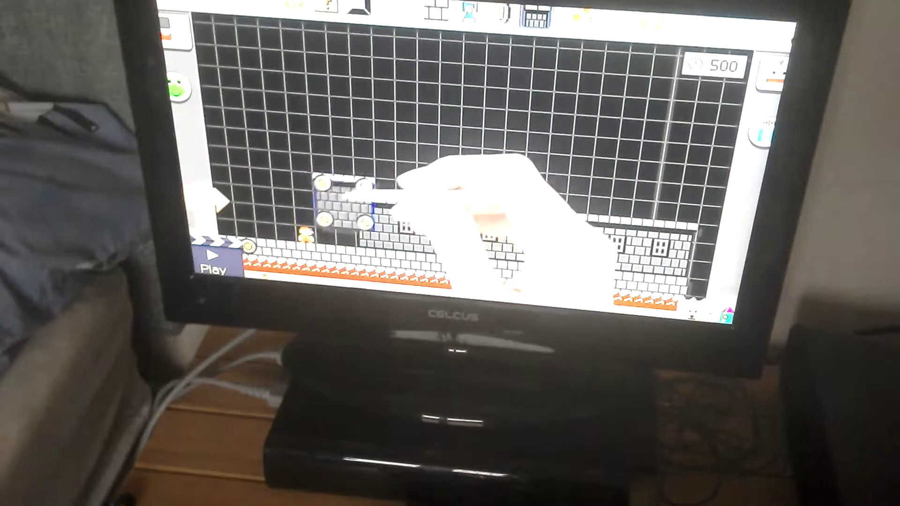
# Move the coin group down onto the ground and start a test play.
pyautogui.moveTo(481, 200); pyautogui.dragTo(412, 147)
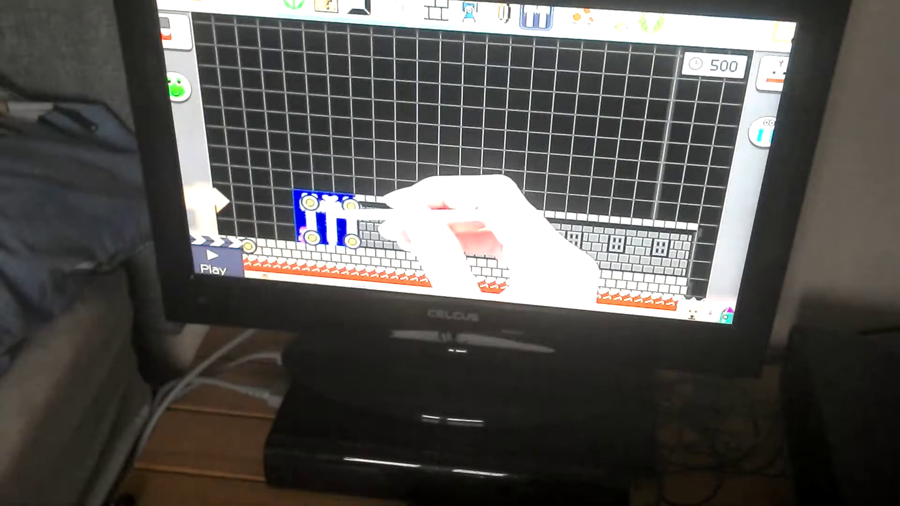
pyautogui.moveTo(408, 152); pyautogui.dragTo(351, 253)
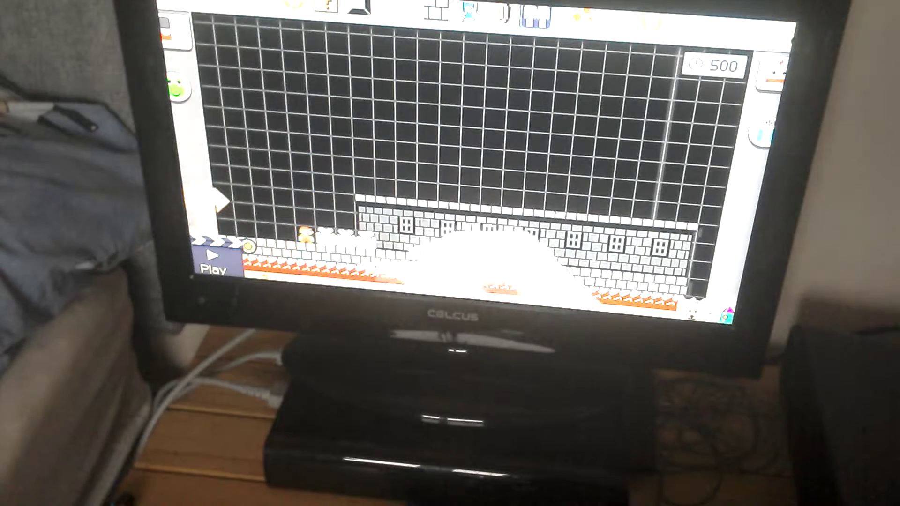
pyautogui.click(213, 262)
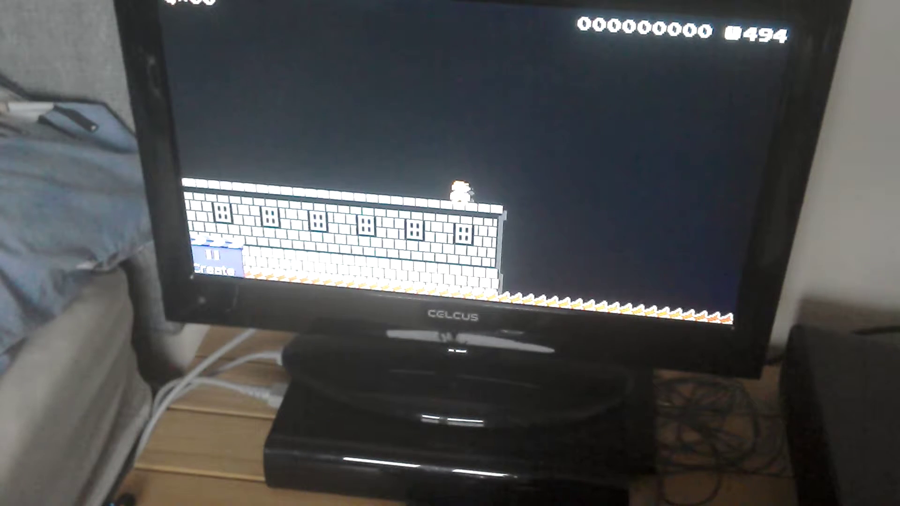
# End the test play and go back to the course editor.
pyautogui.click(215, 261)
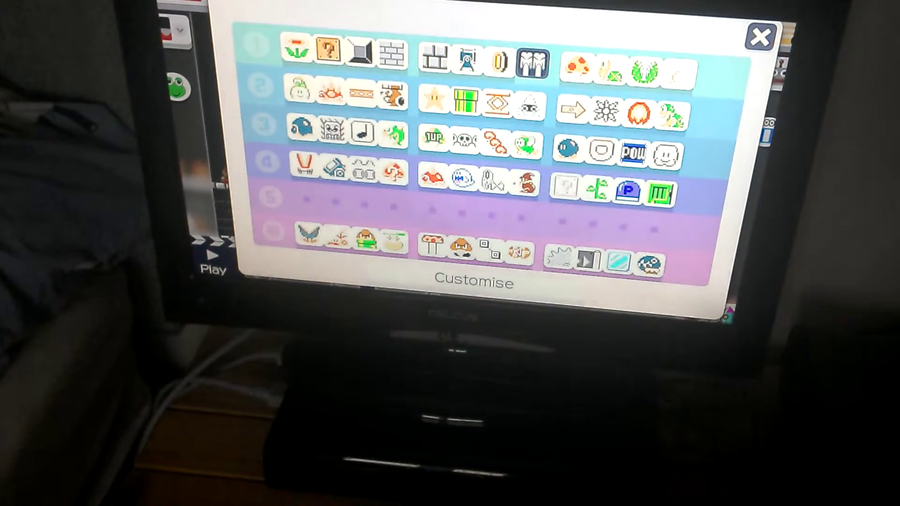
# Stack grinders at the castle wall's end and beside Mario, with a quick test play.
pyautogui.press('Escape')
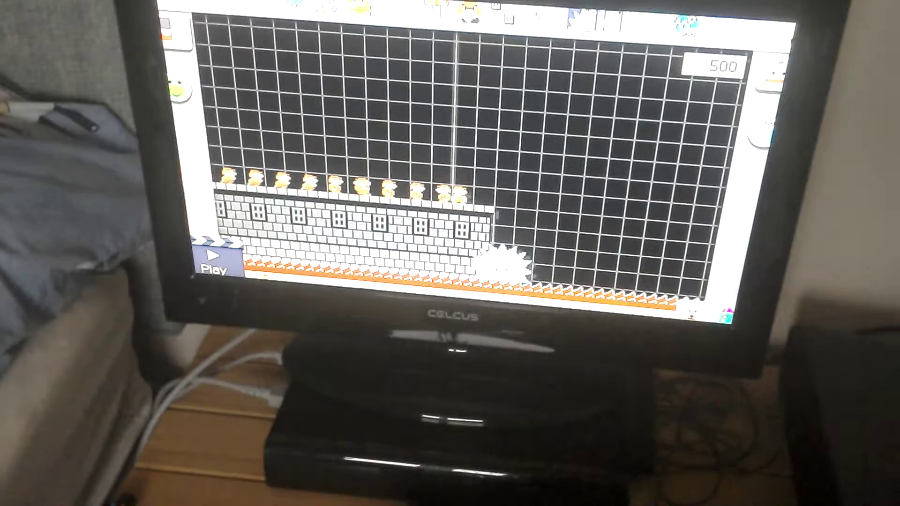
pyautogui.click(505, 217)
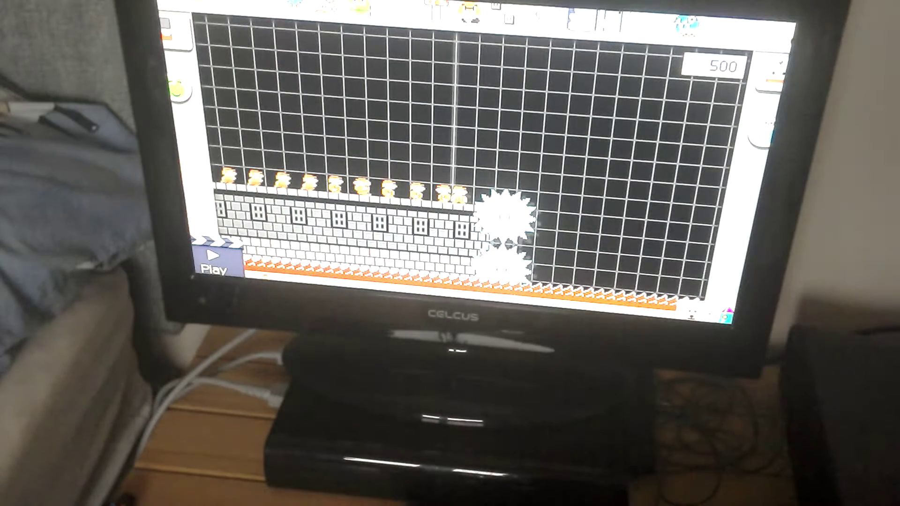
pyautogui.press('-')
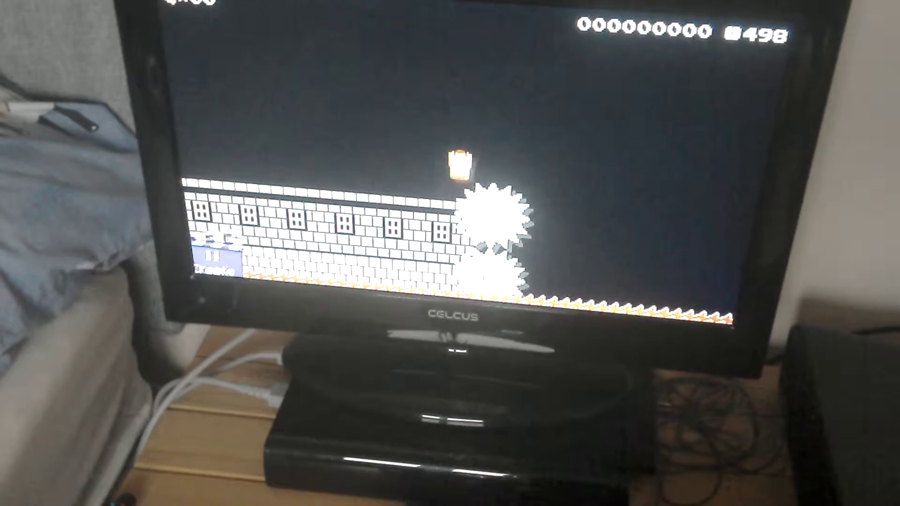
pyautogui.press('-')
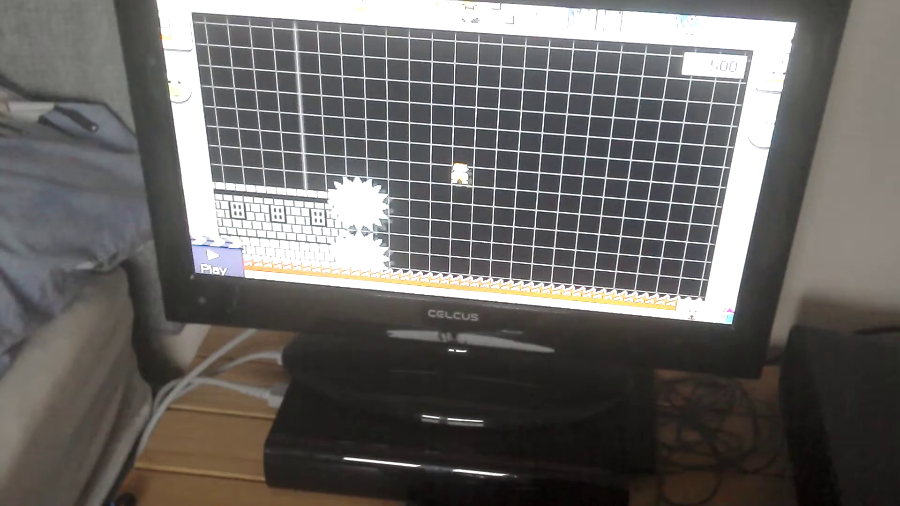
pyautogui.click(503, 214)
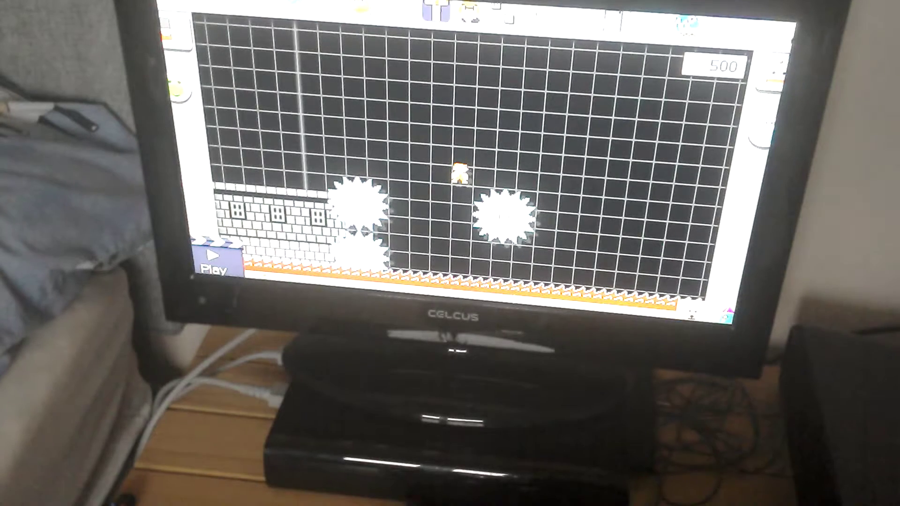
# Add a mushroom platform between the grinders and two stacked blocks in the air.
pyautogui.click(417, 243)
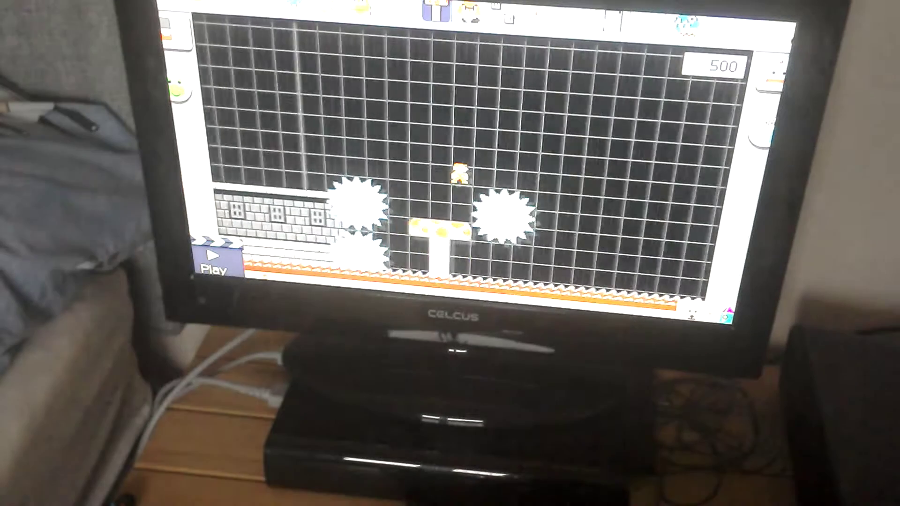
pyautogui.hscroll(5, 464, 162)
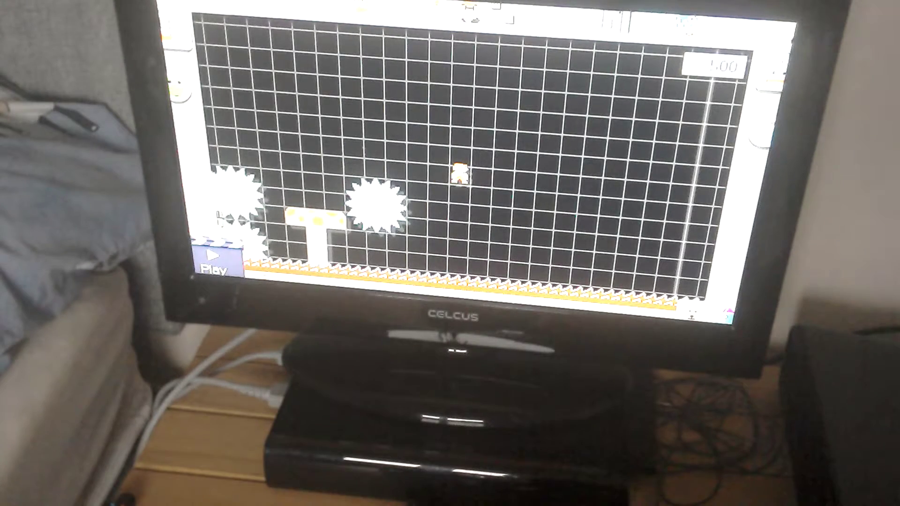
pyautogui.click(383, 160)
pyautogui.click(383, 120)
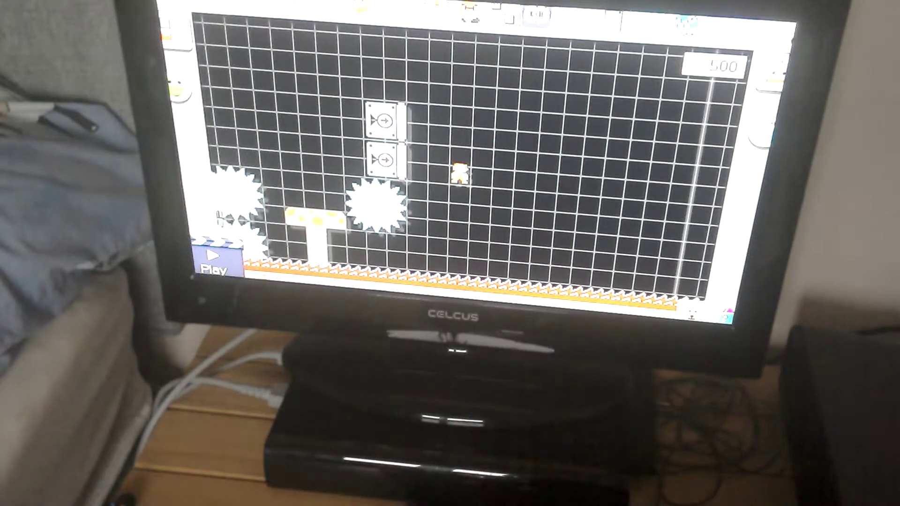
# Add a conveyor belt right of Mario, raise Mario above it, and test-play.
pyautogui.click(502, 180)
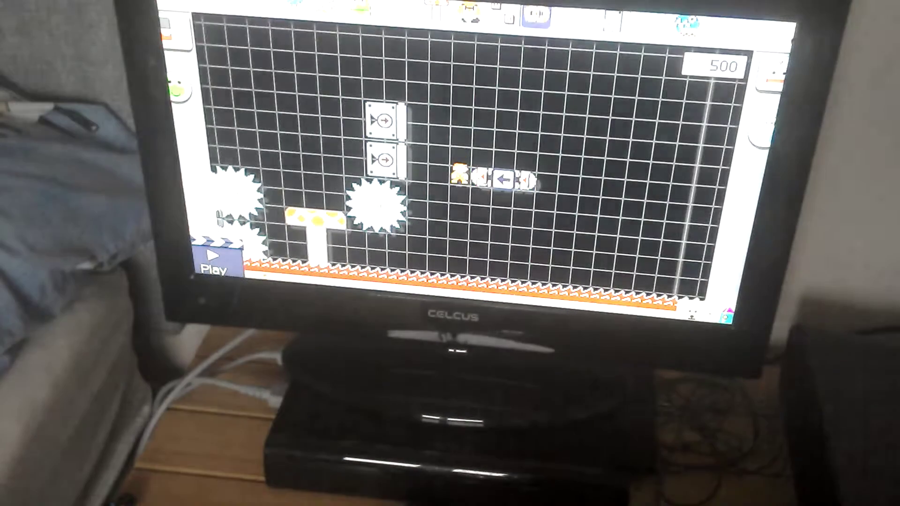
pyautogui.moveTo(458, 175); pyautogui.dragTo(460, 139)
pyautogui.click(213, 261)
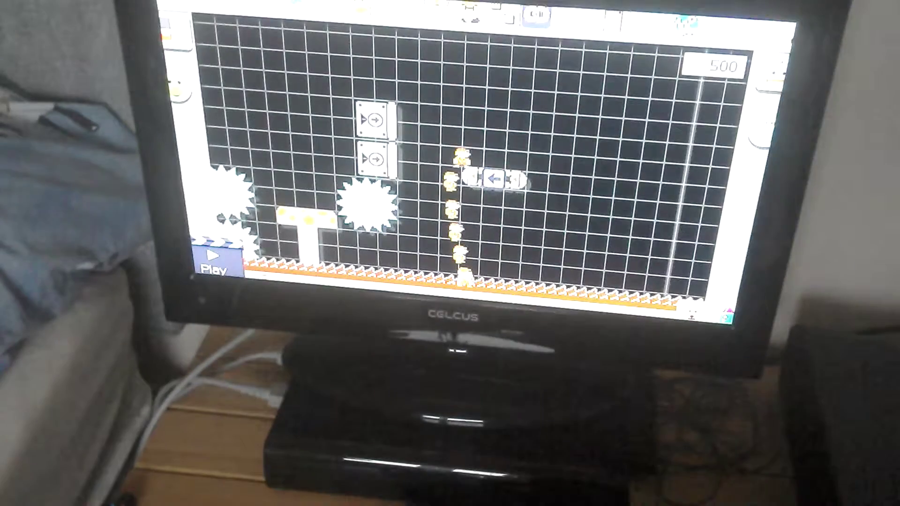
# Stretch the conveyor belt rightward and raise a grinder cluster further along the course.
pyautogui.moveTo(528, 182); pyautogui.dragTo(648, 190)
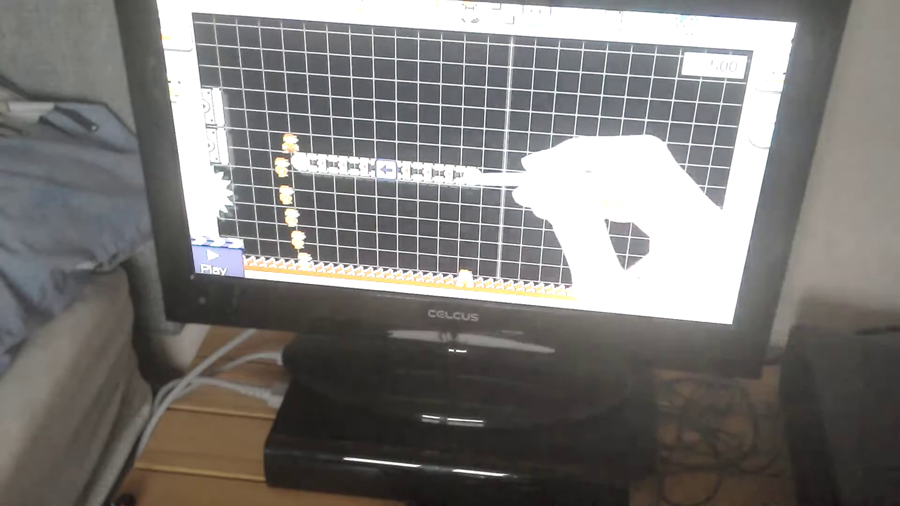
pyautogui.moveTo(517, 174)
pyautogui.mouseDown()
pyautogui.moveTo(495, 167)
pyautogui.moveTo(580, 176)
pyautogui.mouseUp()
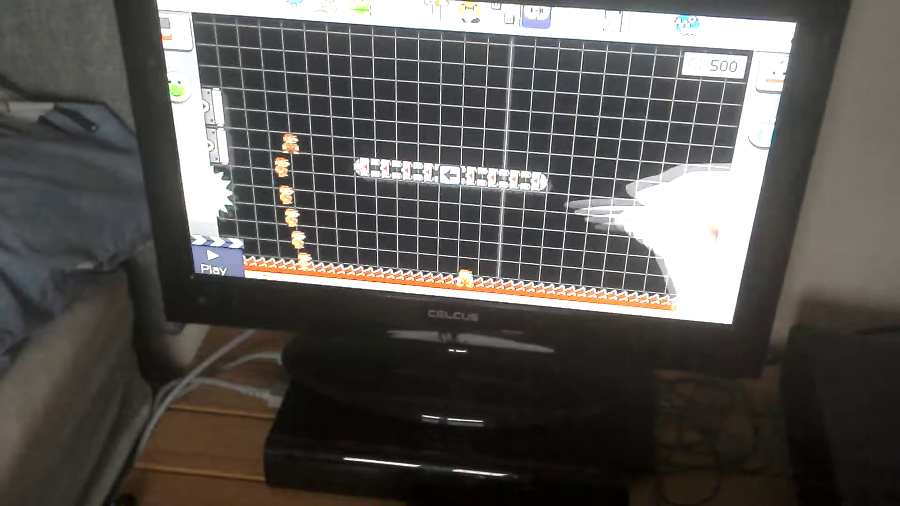
pyautogui.hscroll(5, 457, 161)
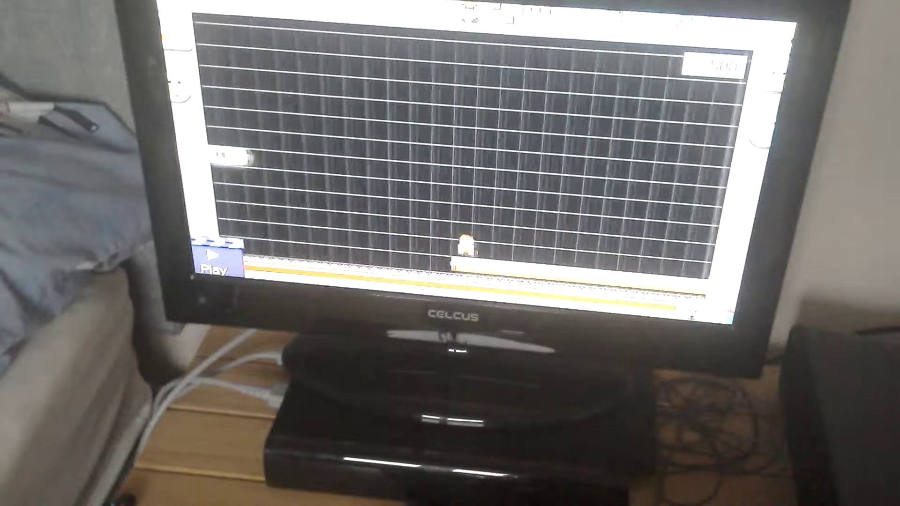
pyautogui.moveTo(464, 245); pyautogui.dragTo(359, 232)
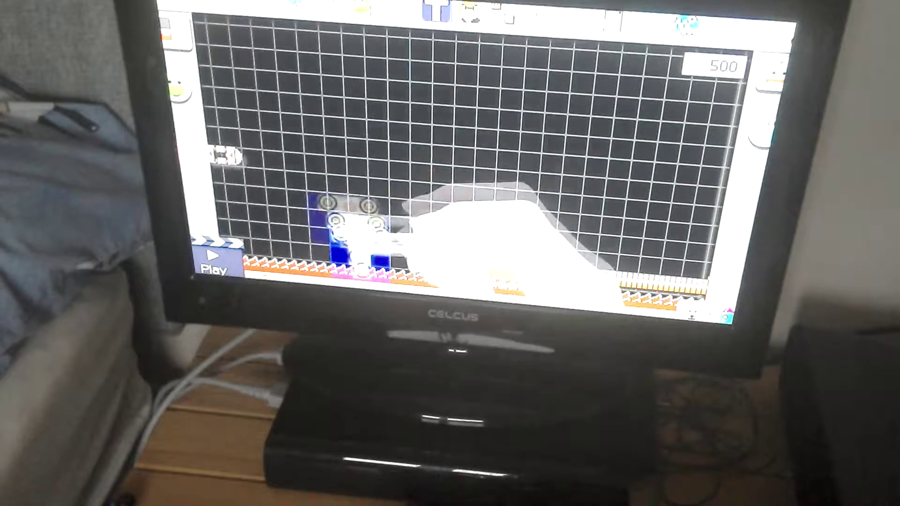
pyautogui.moveTo(355, 232); pyautogui.dragTo(348, 211)
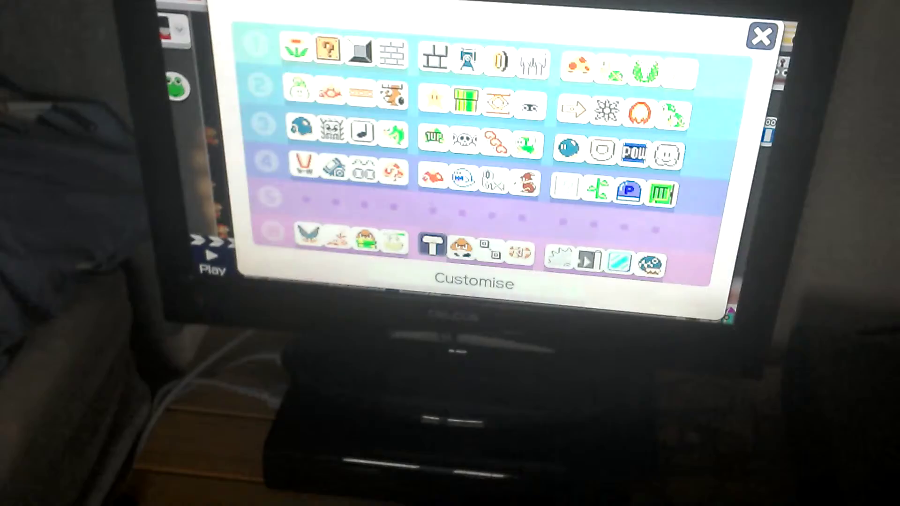
# Place two enemies near the top of the course and launch the Gnat Attack minigame.
pyautogui.press('Escape')
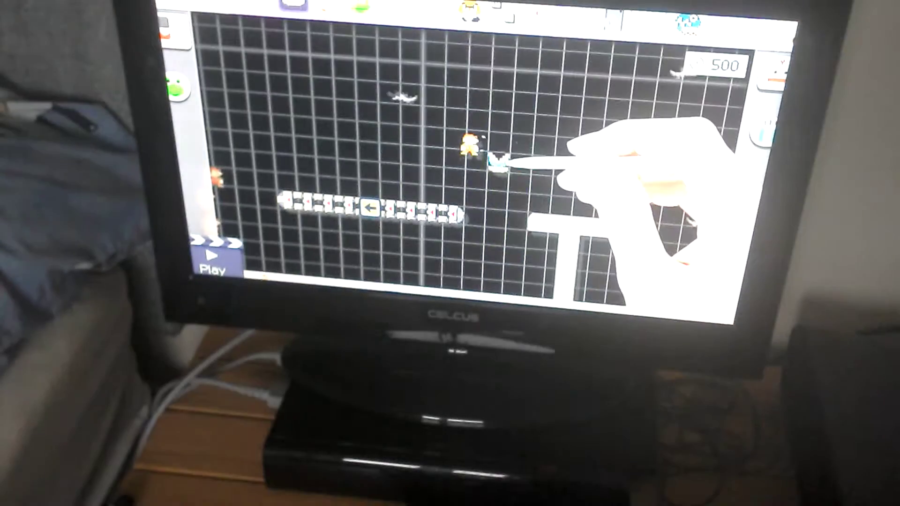
pyautogui.click(296, 85)
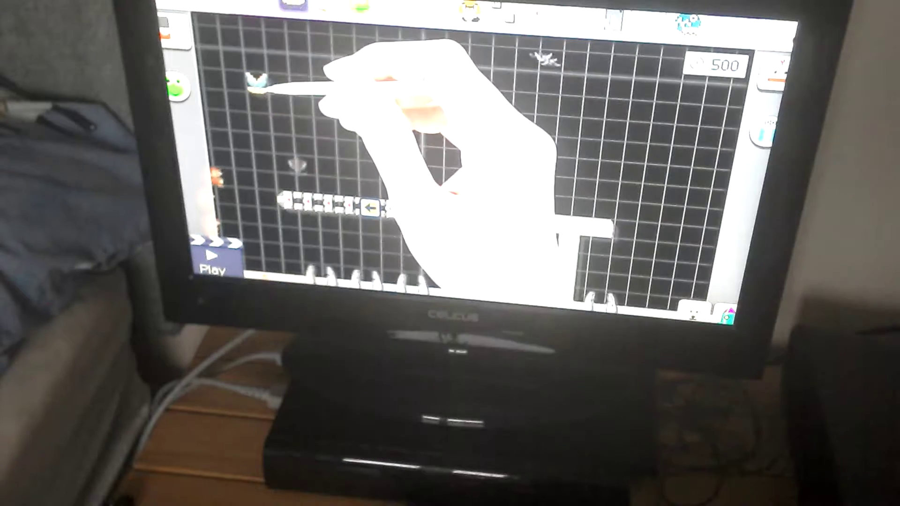
pyautogui.click(501, 56)
pyautogui.press('Return')
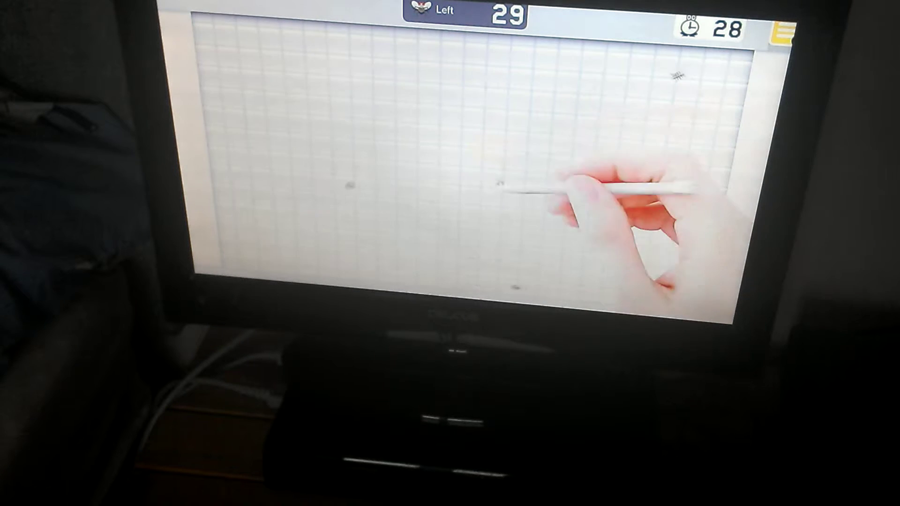
# Swat flies around the screen, down to the last ones, in Gnat Attack Level 1.
pyautogui.click(526, 84)
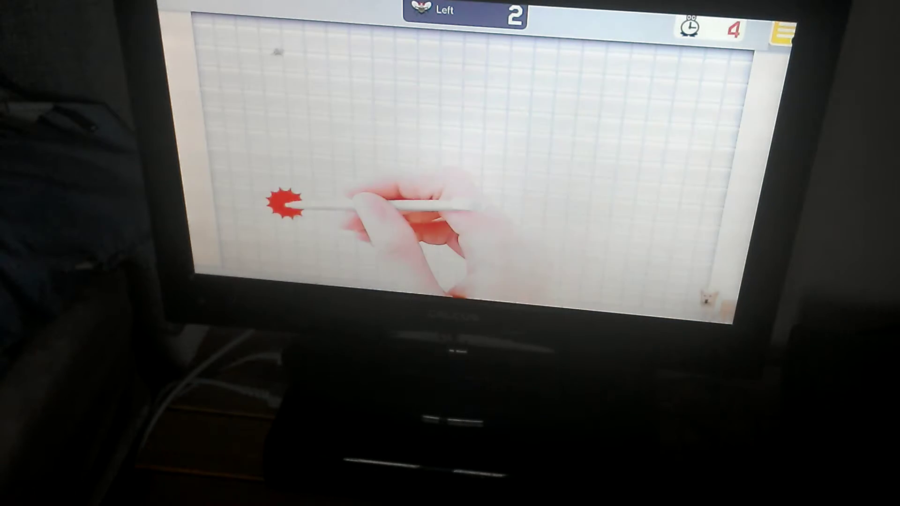
pyautogui.click(675, 295)
pyautogui.click(415, 129)
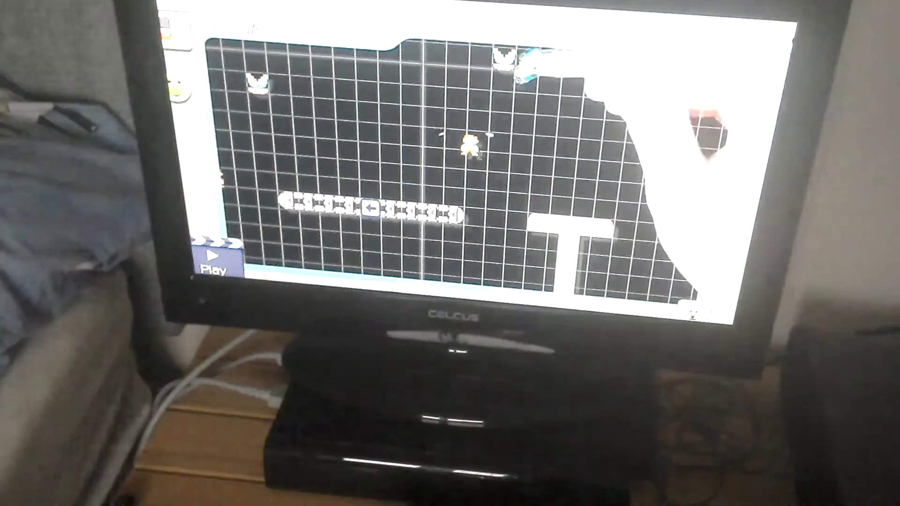
# Erase the Paratroopas near Mario, shift one right, and remove the floor bumps.
pyautogui.click(499, 163)
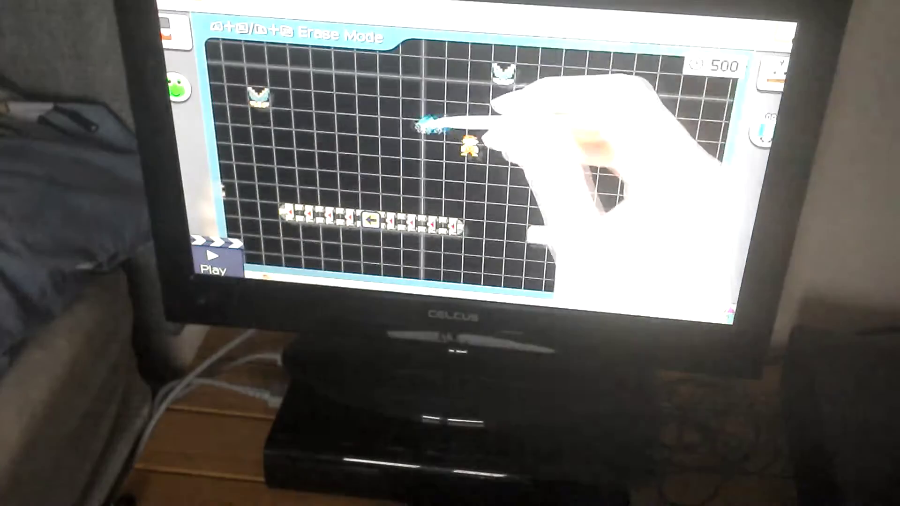
pyautogui.click(260, 106)
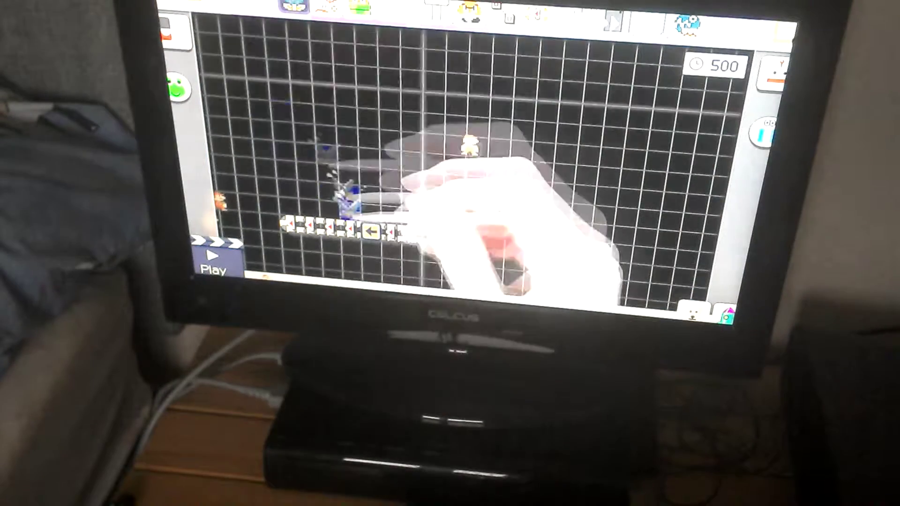
pyautogui.moveTo(294, 97); pyautogui.dragTo(325, 106)
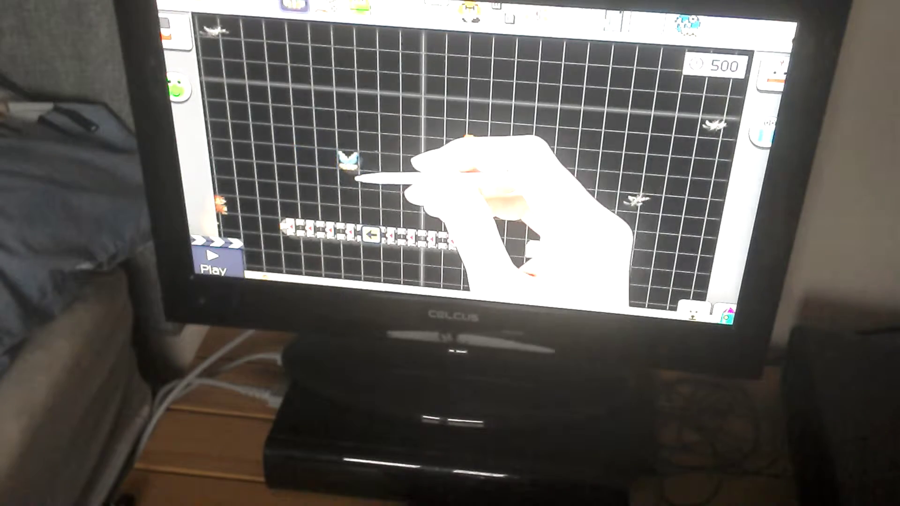
pyautogui.moveTo(348, 160); pyautogui.dragTo(464, 146)
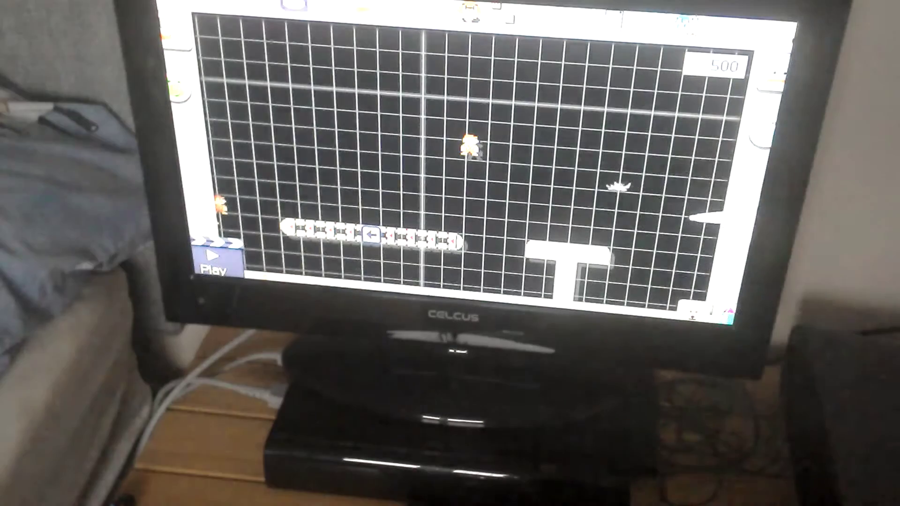
pyautogui.click(589, 202)
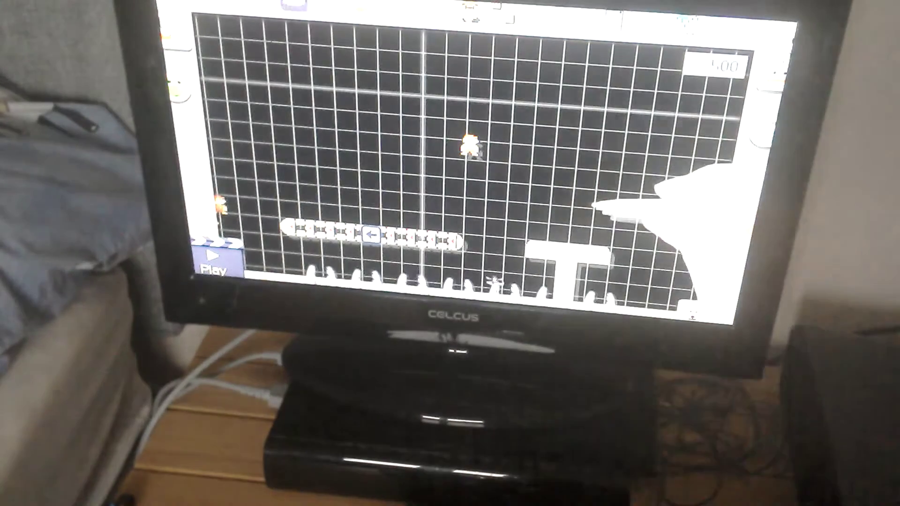
pyautogui.click(341, 219)
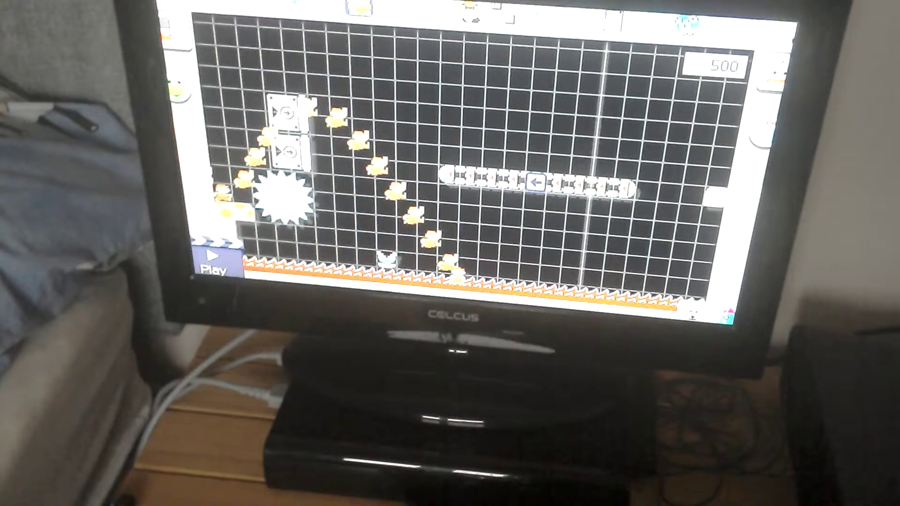
# Add a green Koopa Troopa and set it on top of the spring.
pyautogui.click(386, 239)
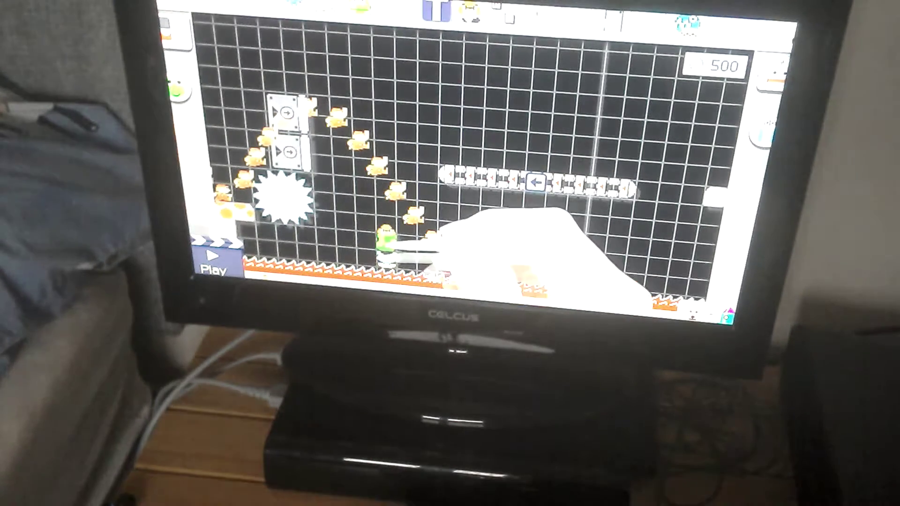
pyautogui.moveTo(385, 217); pyautogui.dragTo(385, 205)
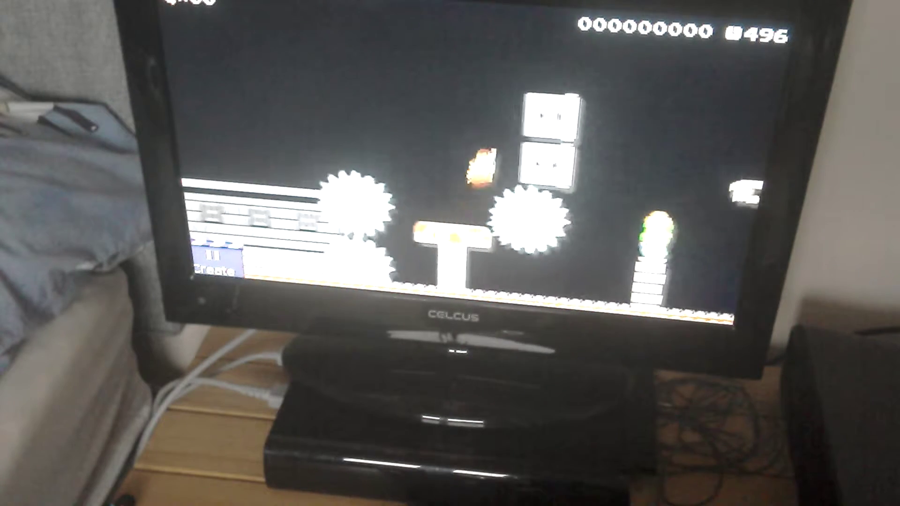
# Run Mario right past the grinders onto the brick pillar, stopping briefly to edit.
pyautogui.press('Right')
pyautogui.click(212, 261)
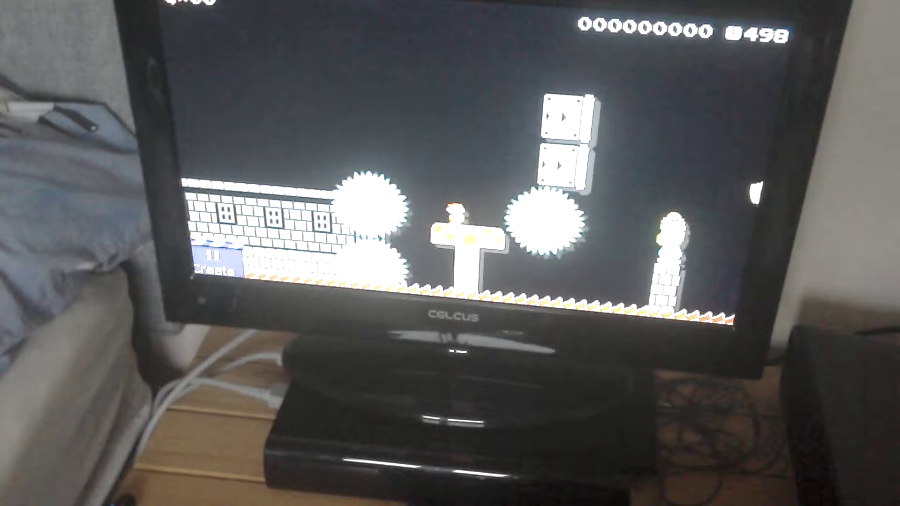
pyautogui.press('Right')
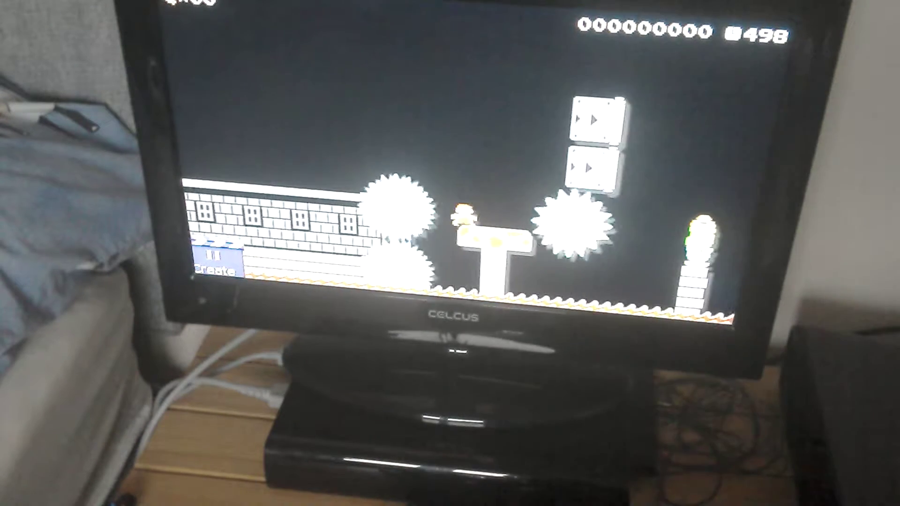
pyautogui.press('Right')
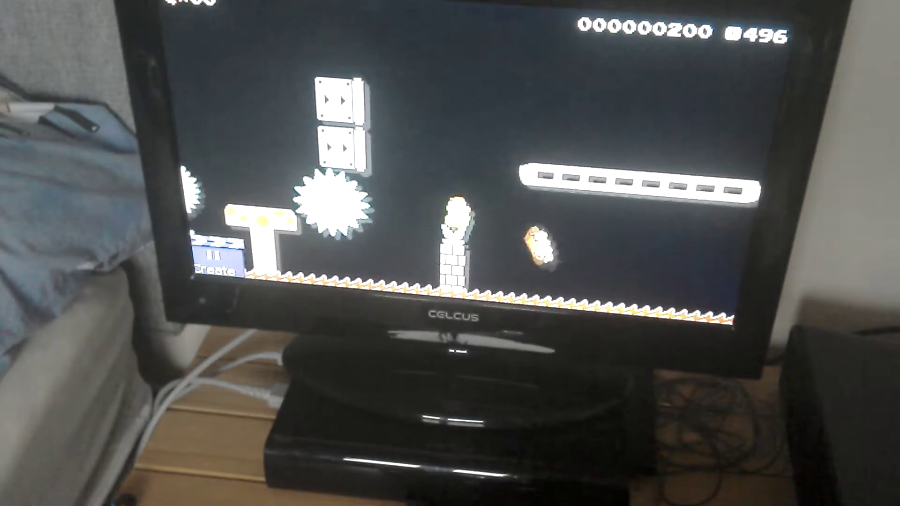
pyautogui.press('Right')
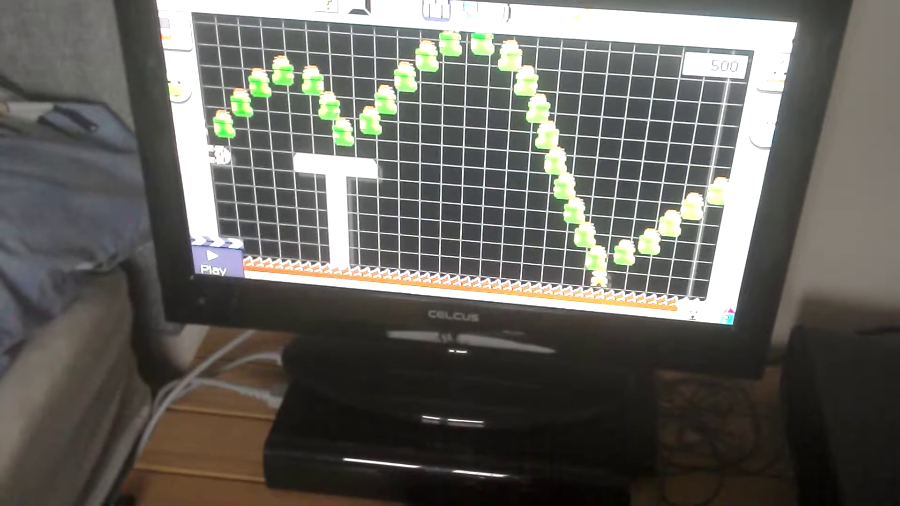
# Lay brick tiles on the floor, place a block near the spikes, and extend the Goomba shoes.
pyautogui.moveTo(450, 267); pyautogui.dragTo(495, 210)
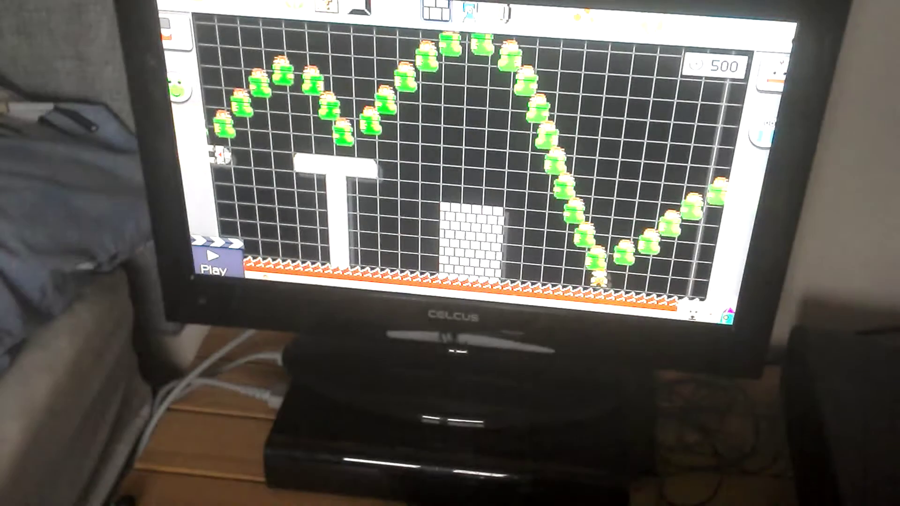
pyautogui.click(464, 11)
pyautogui.click(779, 42)
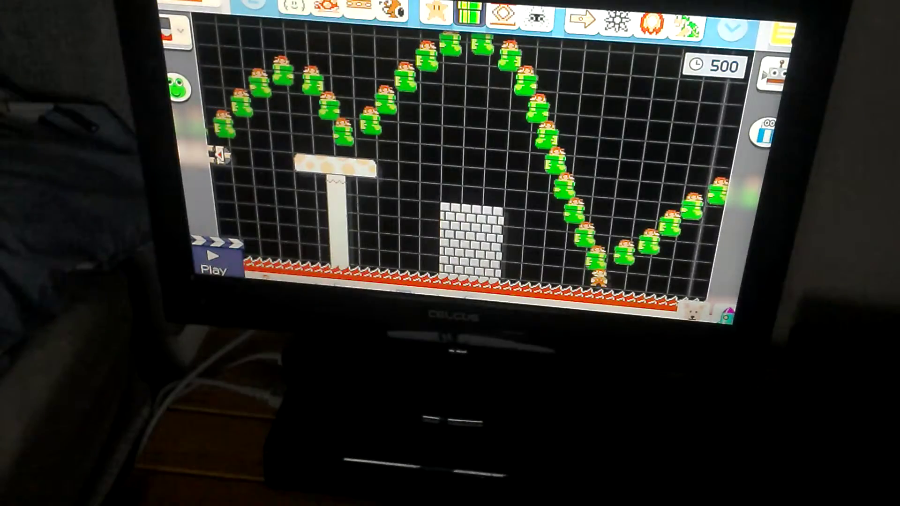
pyautogui.click(463, 163)
pyautogui.moveTo(464, 164)
pyautogui.mouseDown()
pyautogui.moveTo(558, 281)
pyautogui.moveTo(474, 271)
pyautogui.mouseUp()
pyautogui.moveTo(523, 250); pyautogui.dragTo(598, 278)
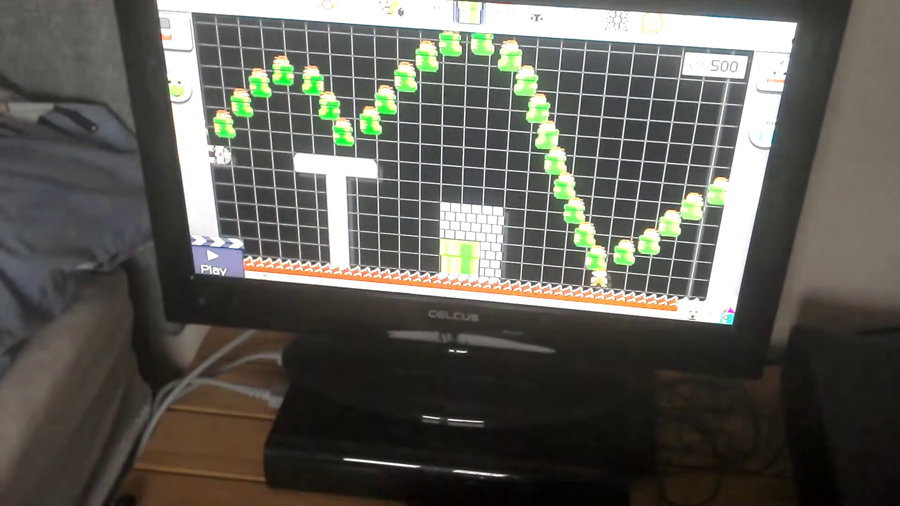
# Stack bricks in steps on top of the brick column to form the tower.
pyautogui.moveTo(562, 220); pyautogui.dragTo(464, 189)
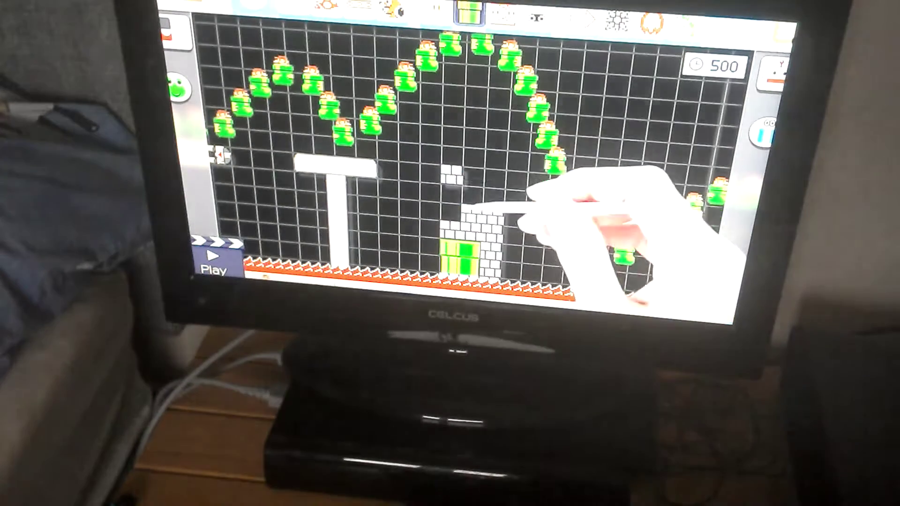
pyautogui.moveTo(523, 201); pyautogui.dragTo(484, 189)
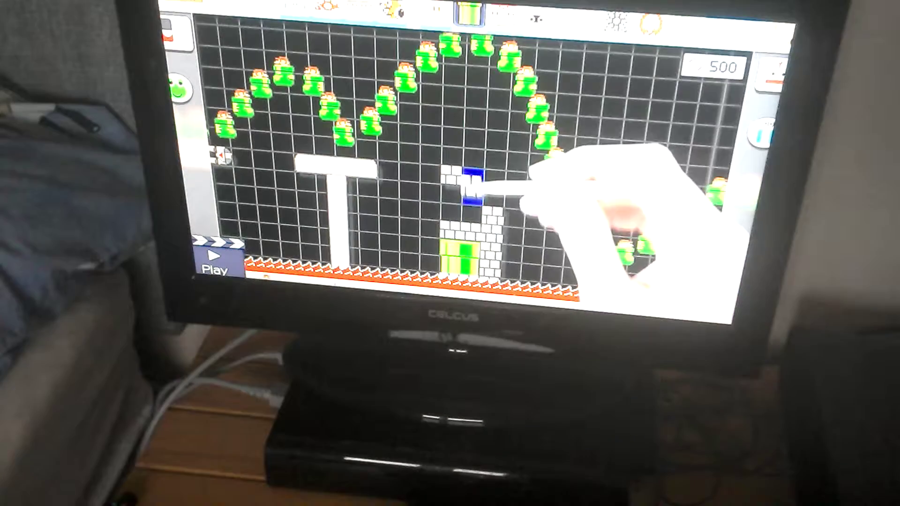
pyautogui.click(477, 172)
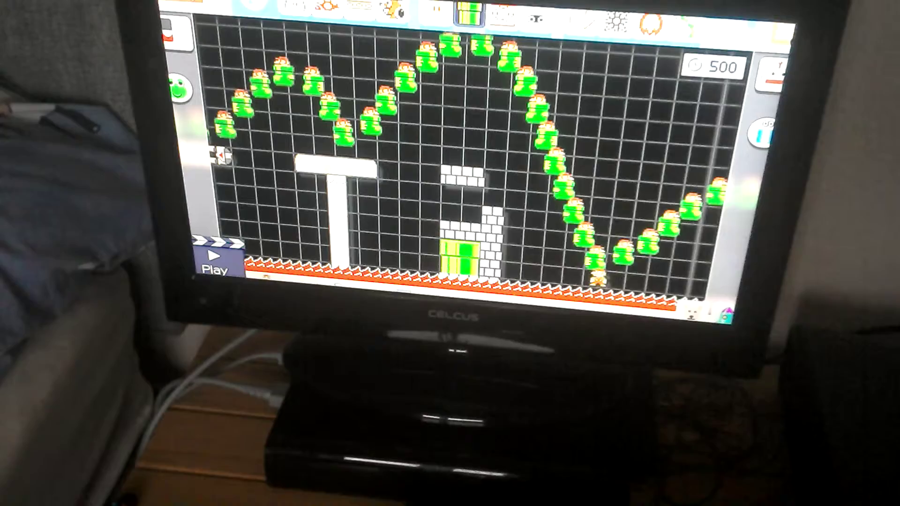
pyautogui.moveTo(452, 201); pyautogui.dragTo(484, 189)
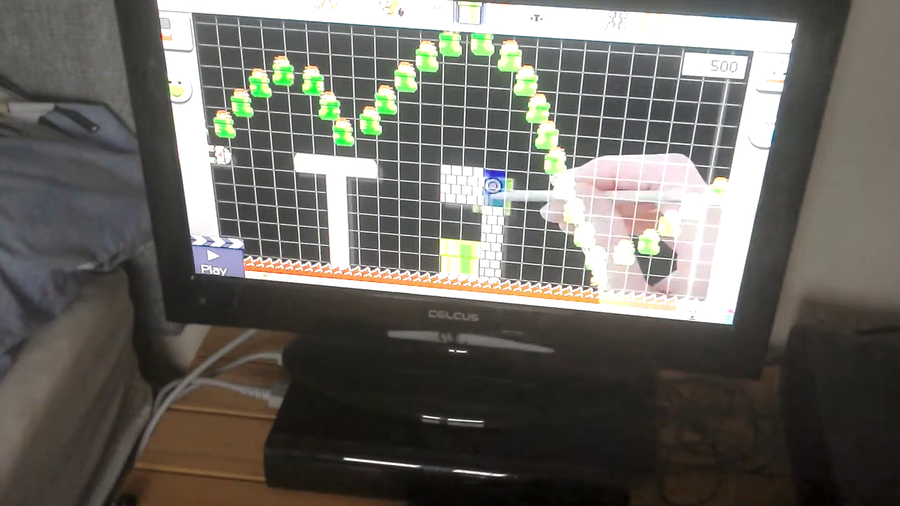
# Add a shortened green pipe beside the brick column and start a test play.
pyautogui.click(504, 169)
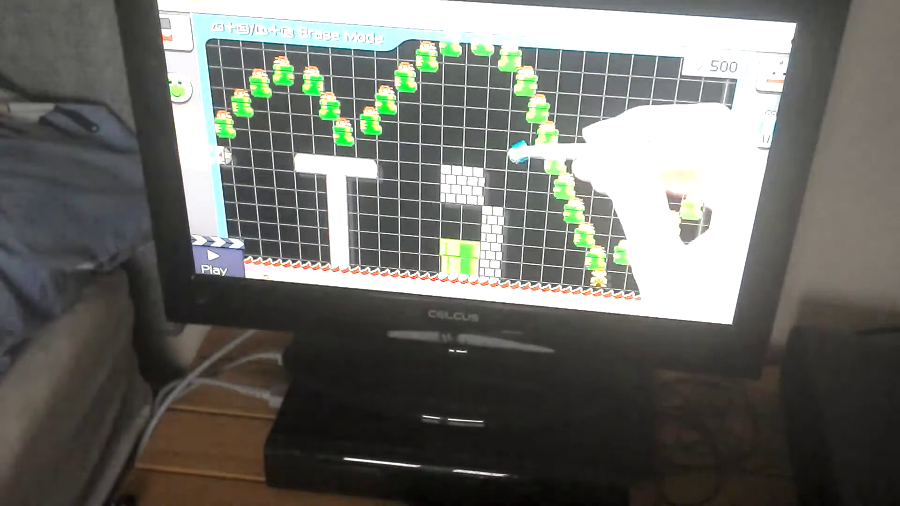
pyautogui.click(520, 165)
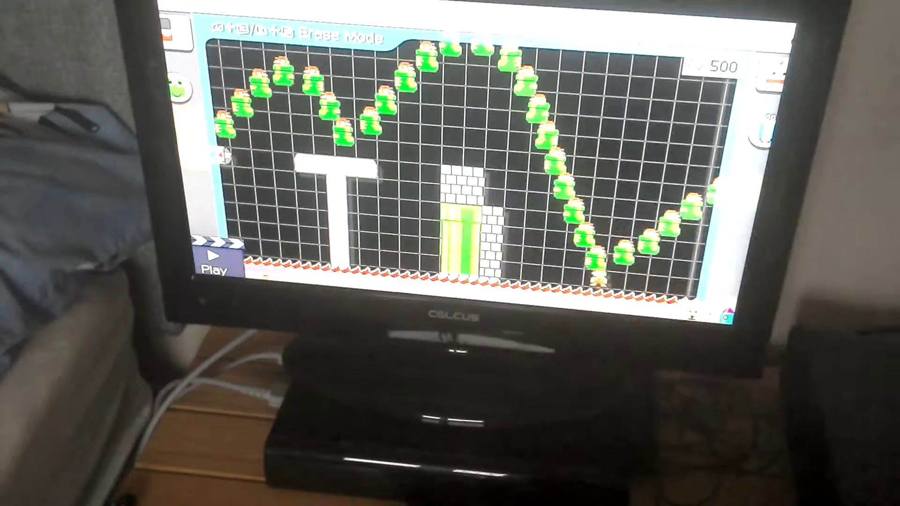
pyautogui.moveTo(460, 208); pyautogui.dragTo(460, 240)
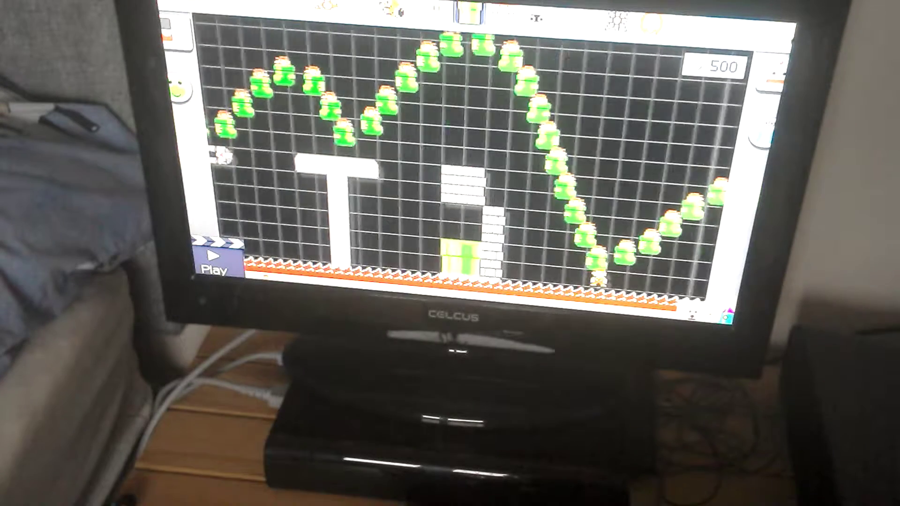
pyautogui.click(214, 261)
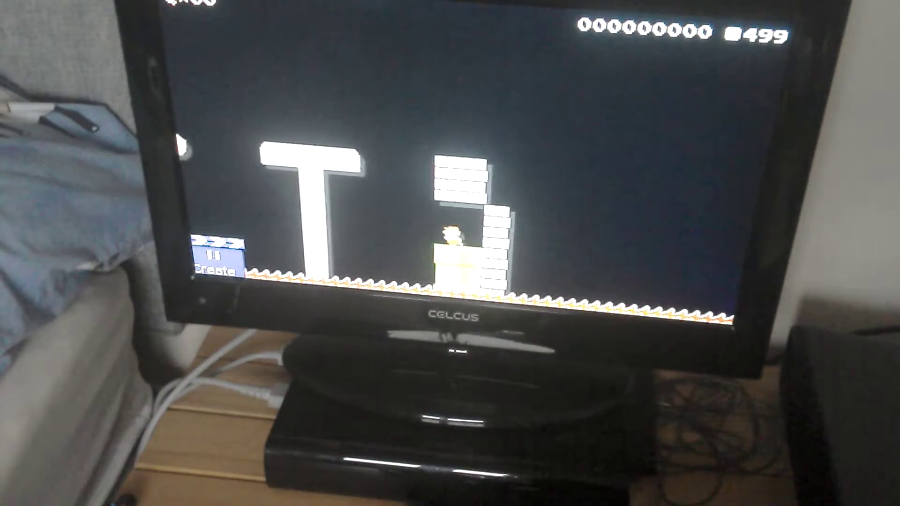
# Leave the test play with Create and return to the Underground course editor.
pyautogui.click(218, 261)
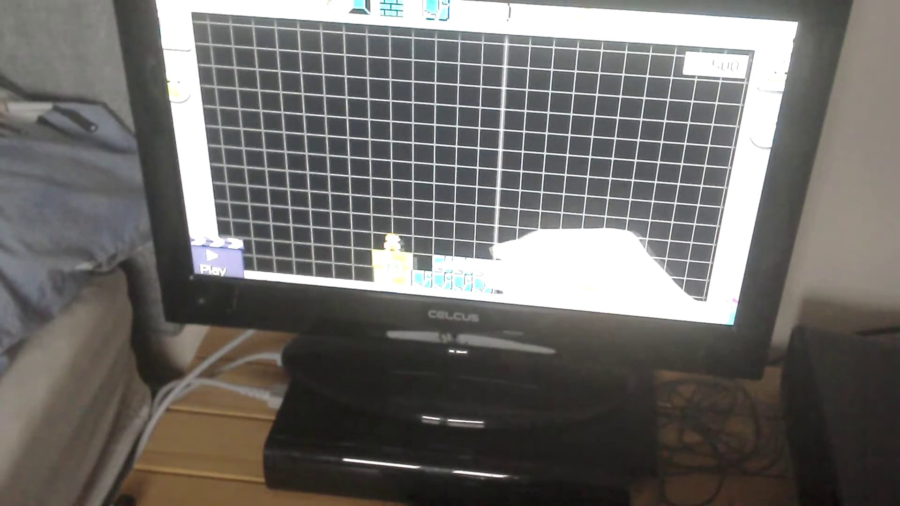
# Lay rows of blue blocks along the floor and shift the arrow sign left.
pyautogui.moveTo(492, 266); pyautogui.dragTo(597, 277)
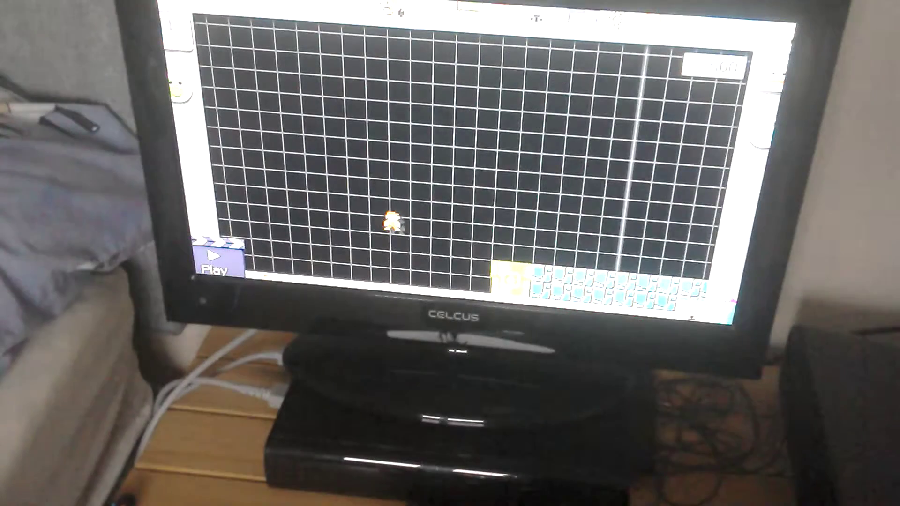
pyautogui.moveTo(517, 183); pyautogui.dragTo(486, 207)
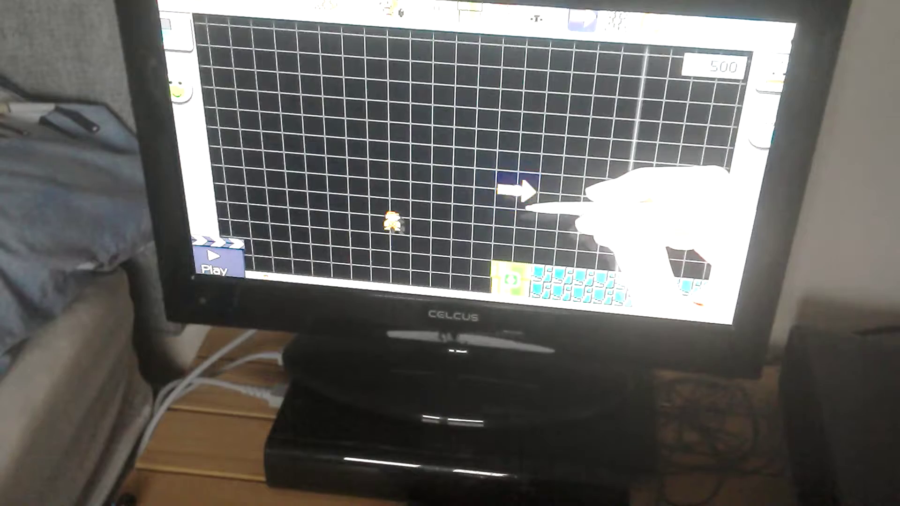
pyautogui.moveTo(521, 189); pyautogui.dragTo(492, 188)
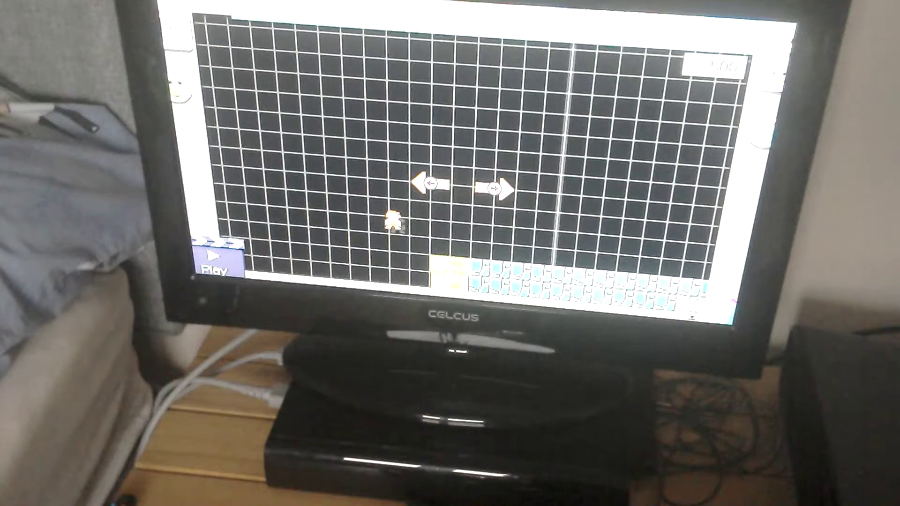
# Place a conveyor belt near the bottom and stretch it along the floor.
pyautogui.press('Escape')
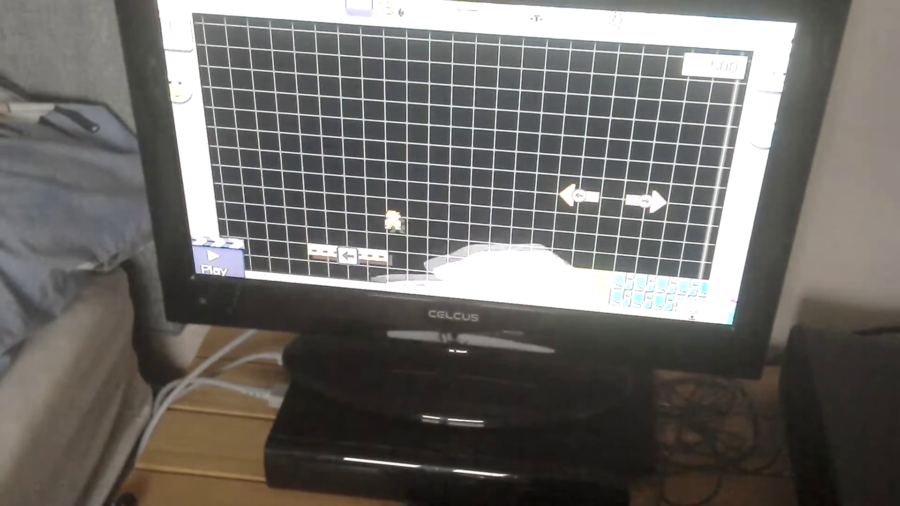
pyautogui.click(264, 210)
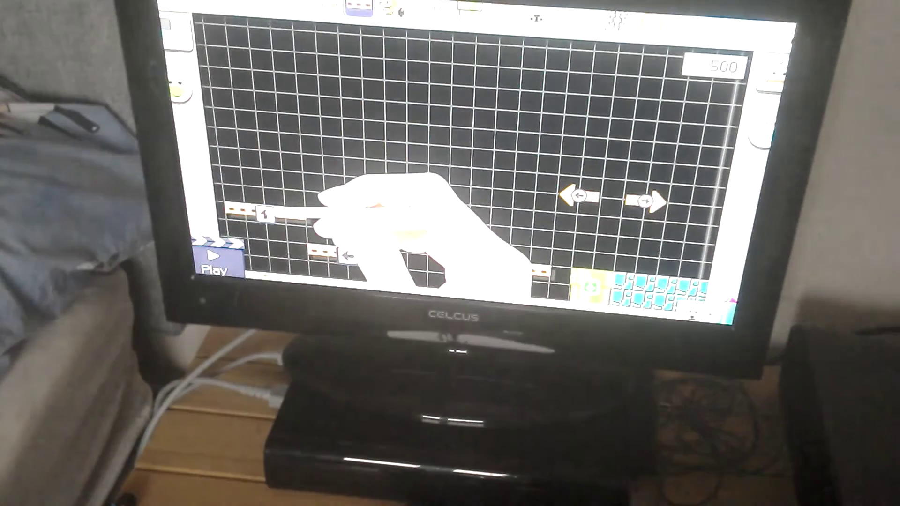
pyautogui.moveTo(351, 211); pyautogui.dragTo(471, 220)
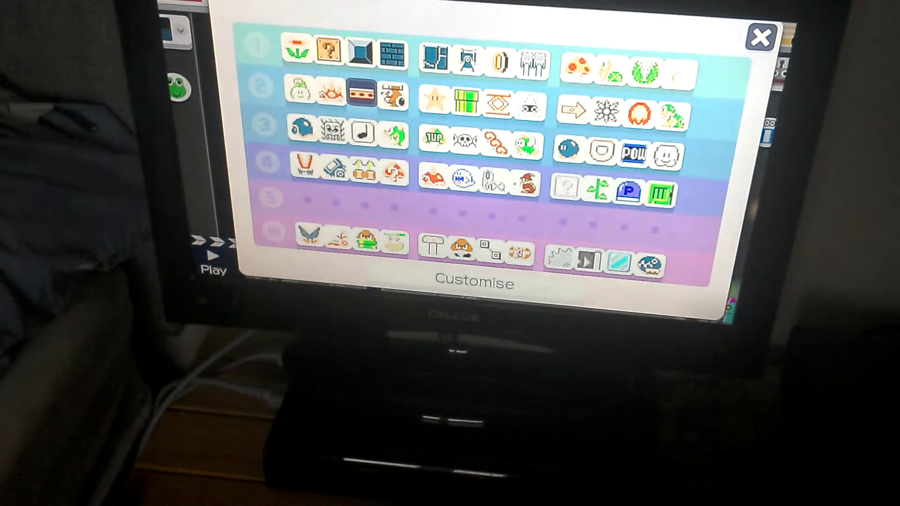
# Close the parts palette and run Mario forward through the grinders.
pyautogui.click(760, 36)
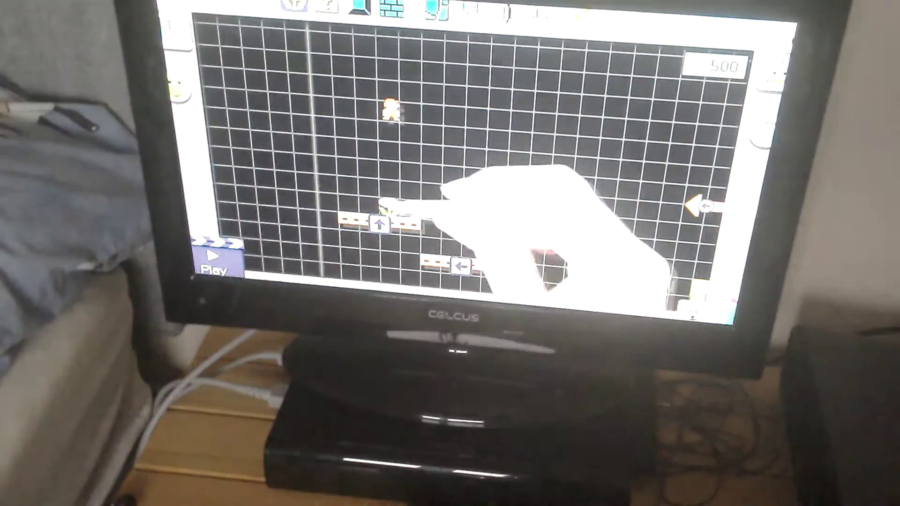
pyautogui.hscroll(5, 471, 161)
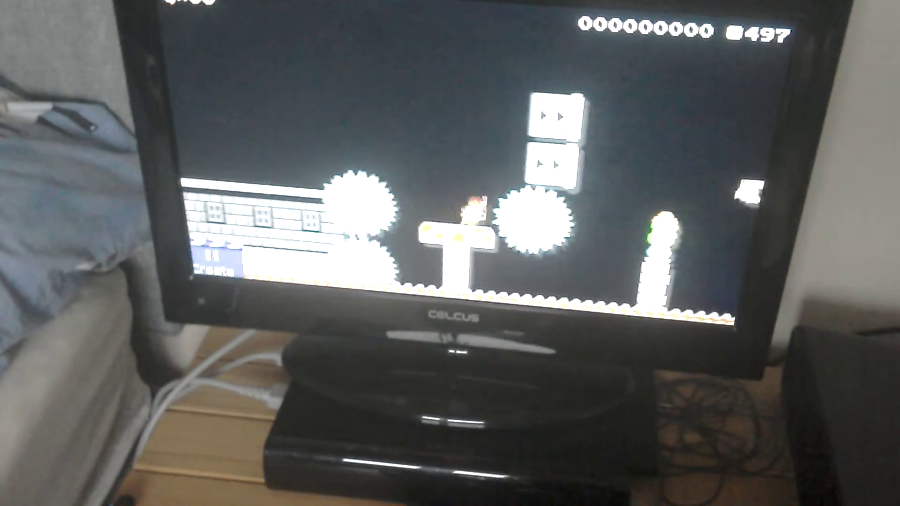
pyautogui.press('Right')
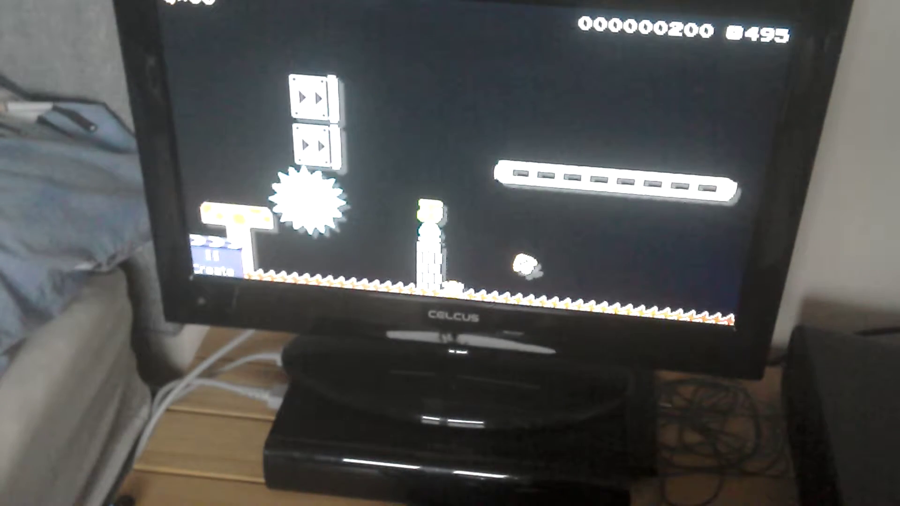
# End the playtest and go back to Create mode.
pyautogui.press('-')
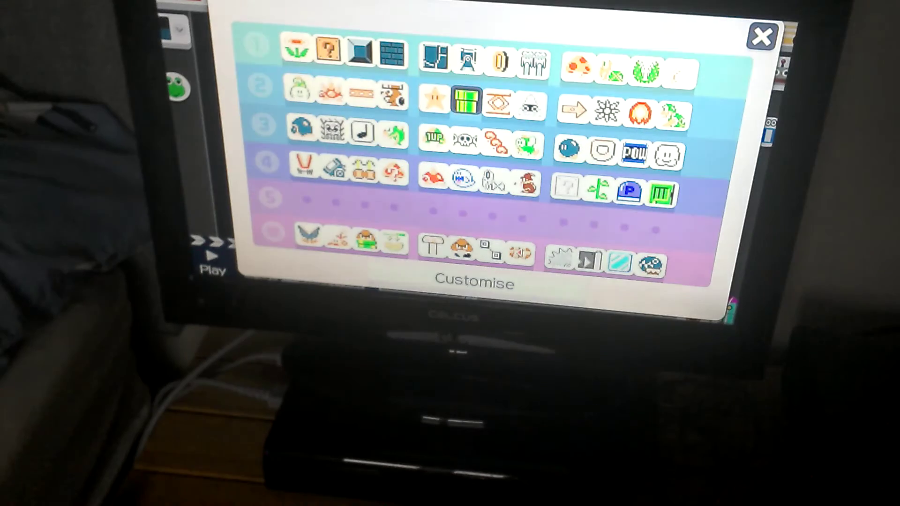
# Pick the green pipe, stretch it into a tall column, and briefly playtest it.
pyautogui.press('Escape')
pyautogui.click(468, 236)
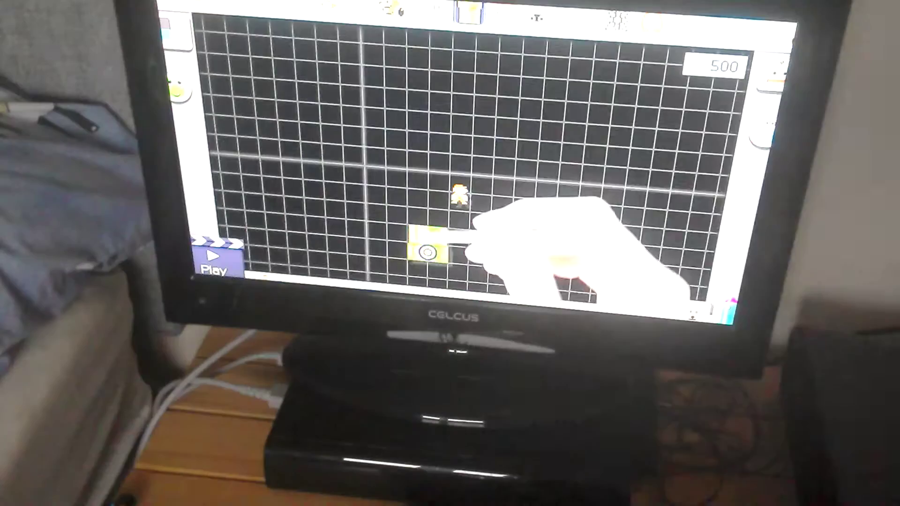
pyautogui.moveTo(470, 242)
pyautogui.mouseDown()
pyautogui.moveTo(450, 137)
pyautogui.moveTo(458, 257)
pyautogui.mouseUp()
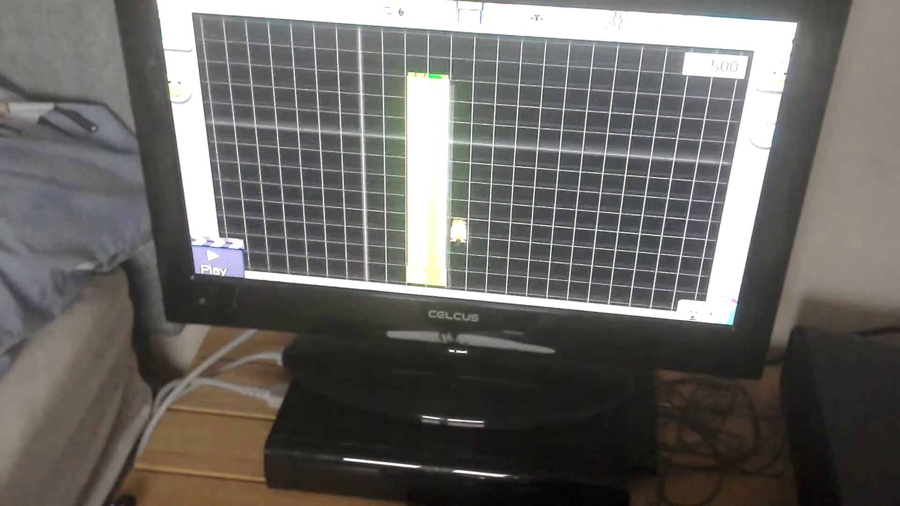
pyautogui.scroll(-3, 457, 230)
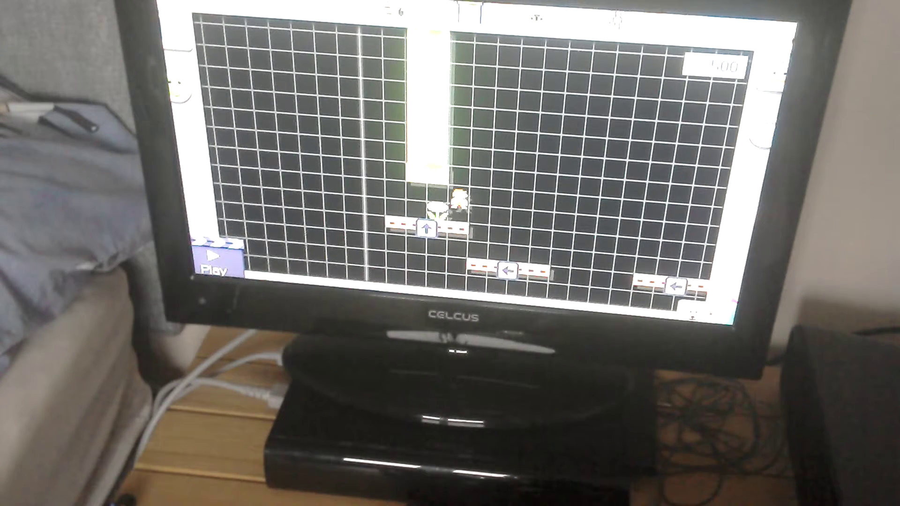
pyautogui.hscroll(-2, 478, 162)
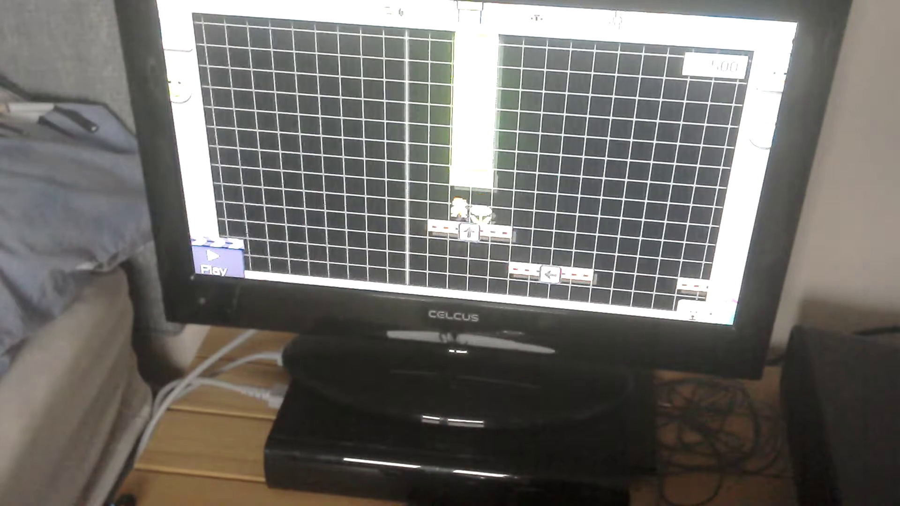
pyautogui.press('Return')
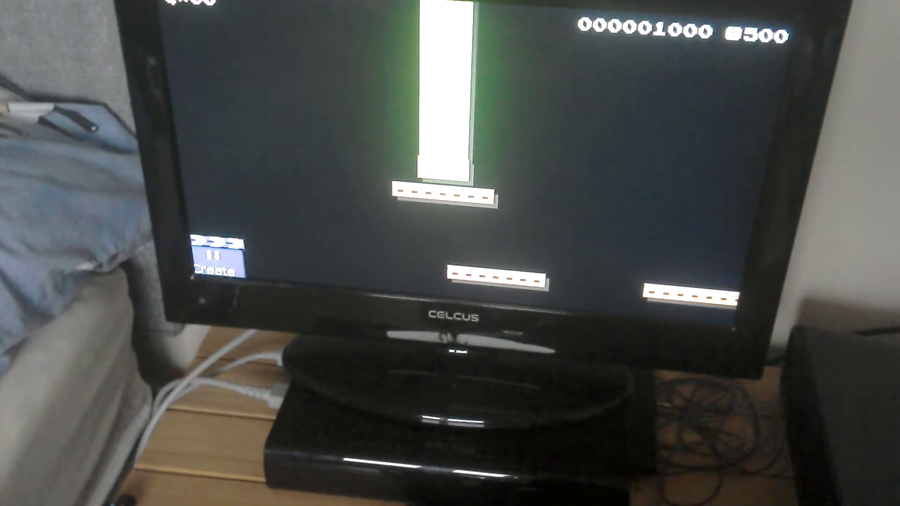
pyautogui.press('Return')
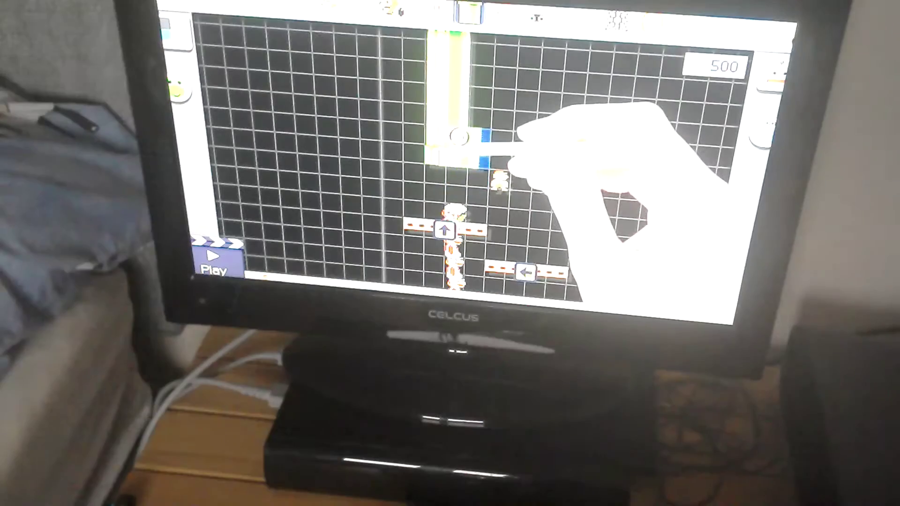
# Shorten the green pipe above the conveyor and adjust the rising pipe's height.
pyautogui.moveTo(450, 157); pyautogui.dragTo(450, 186)
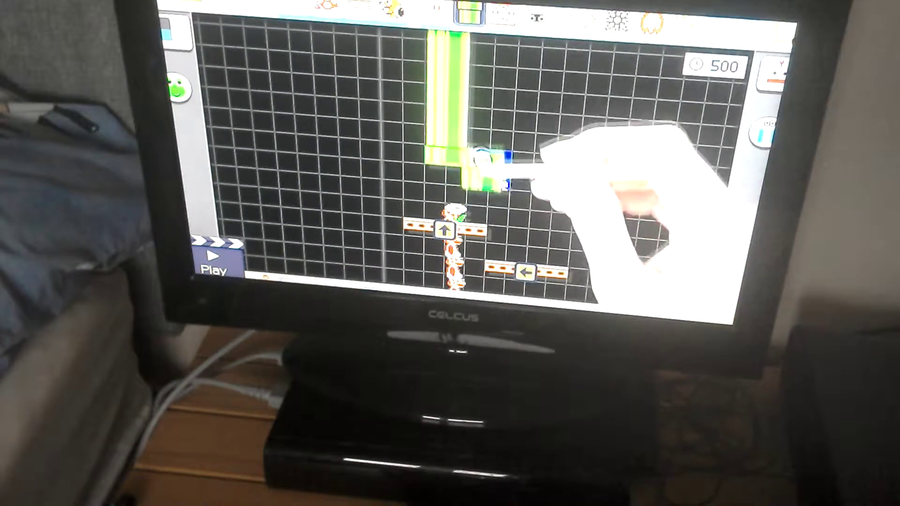
pyautogui.moveTo(478, 161); pyautogui.dragTo(559, 133)
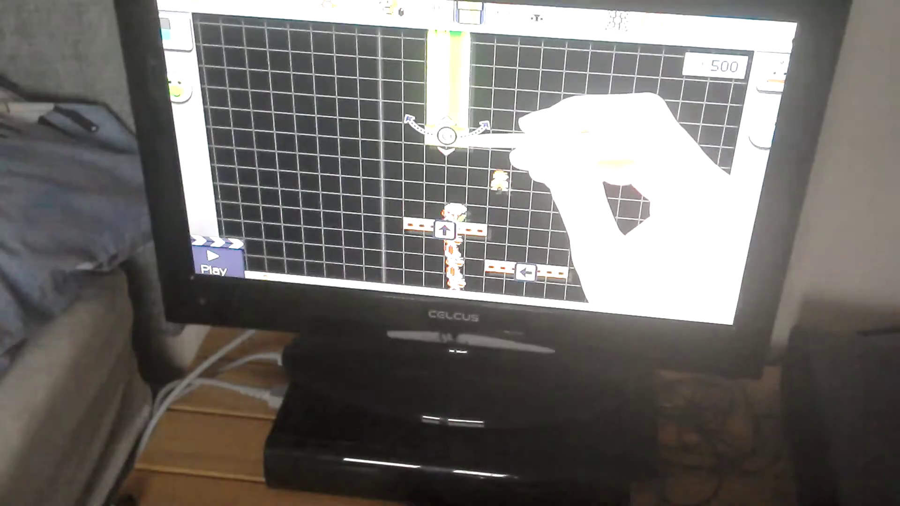
pyautogui.moveTo(449, 165); pyautogui.dragTo(463, 134)
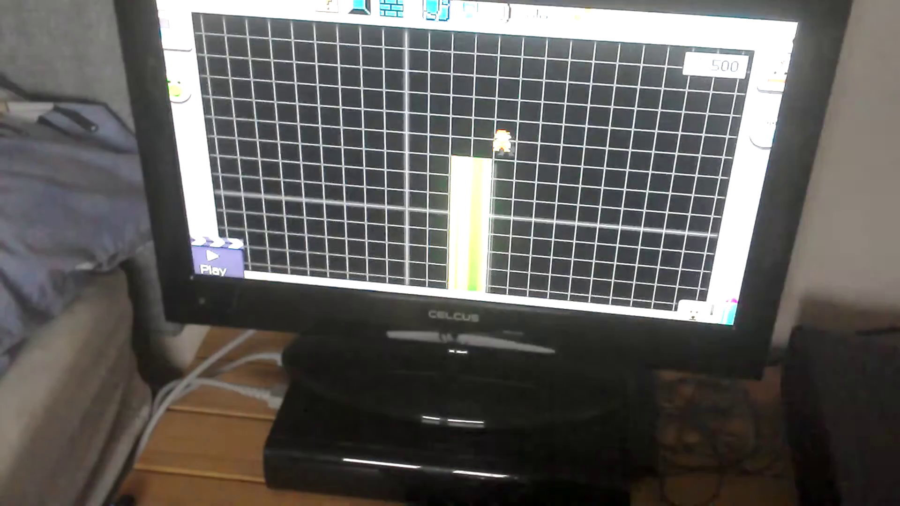
pyautogui.moveTo(471, 35); pyautogui.dragTo(471, 176)
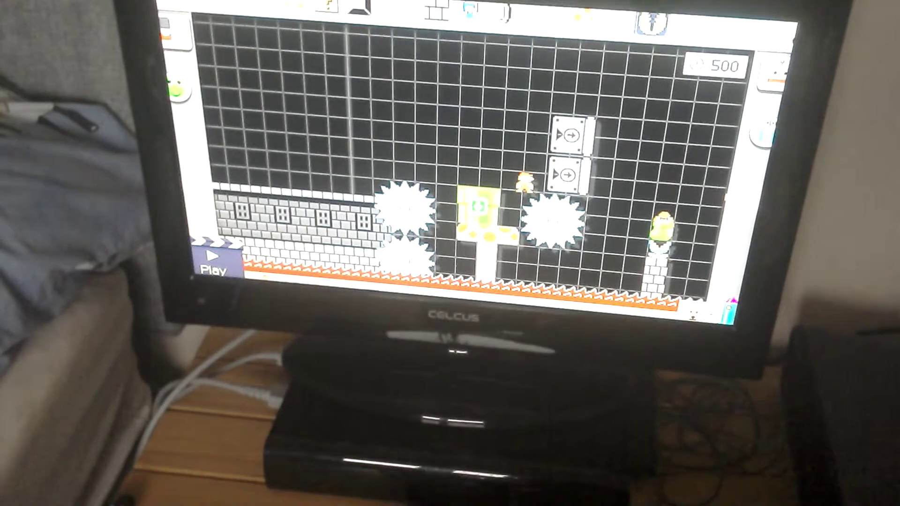
pyautogui.click(485, 207)
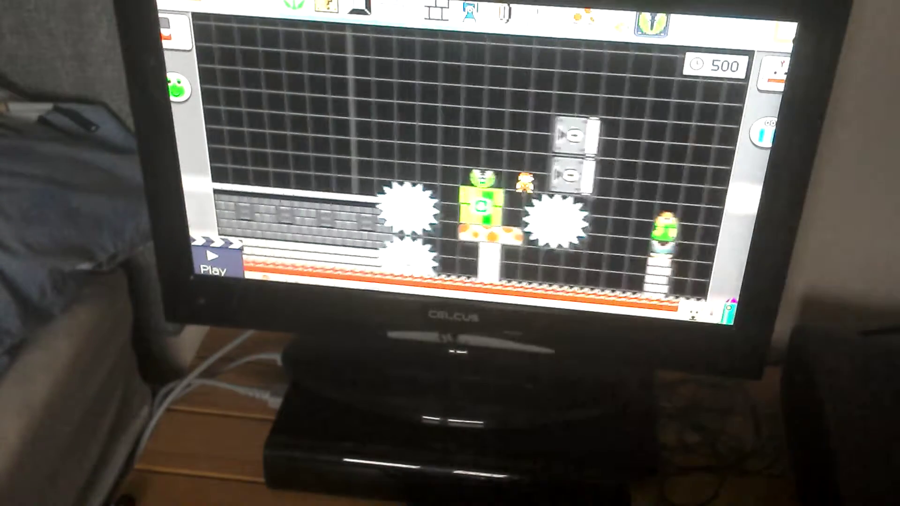
pyautogui.press('Left')
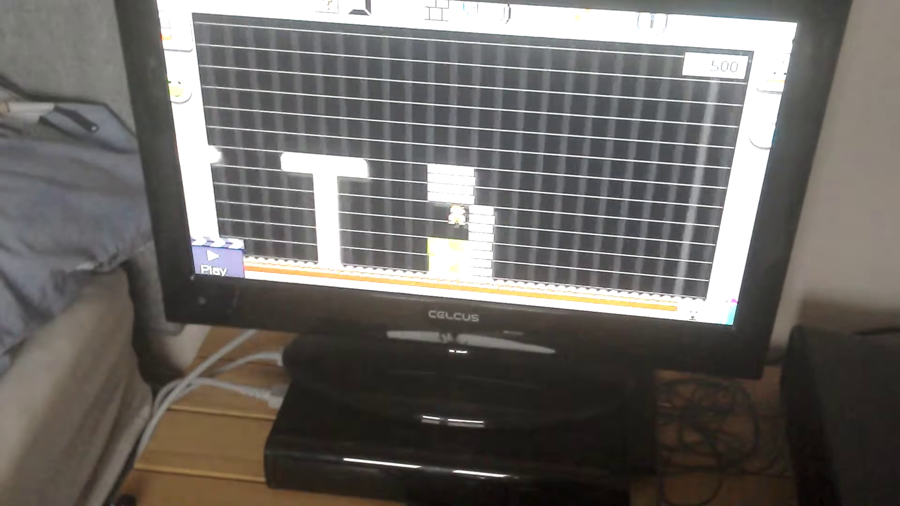
pyautogui.press('Left')
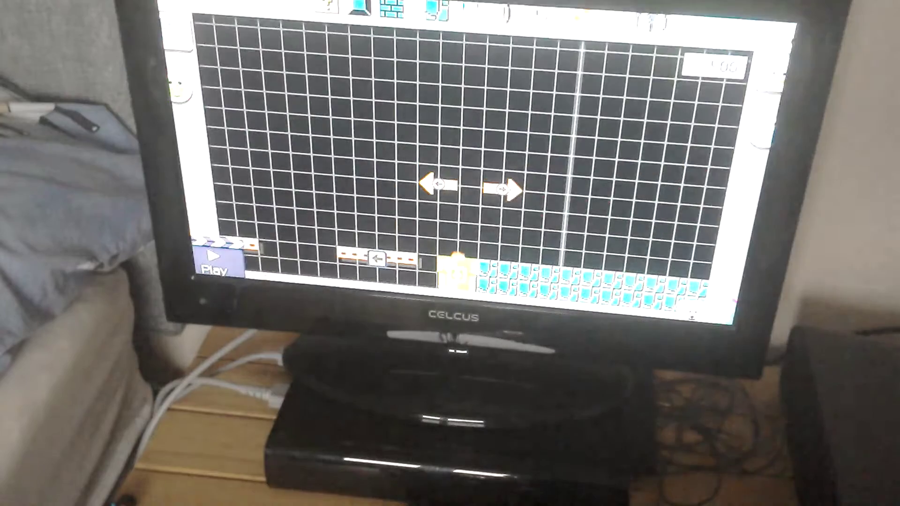
pyautogui.press('Right')
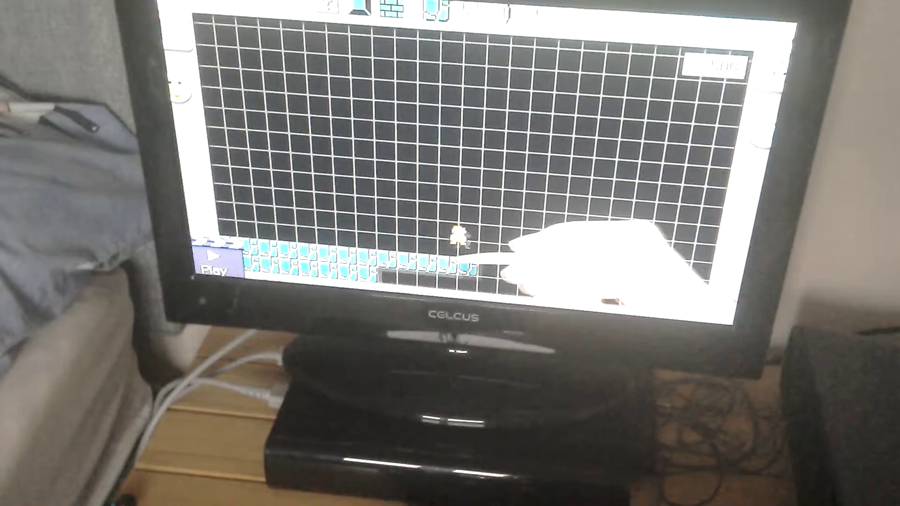
pyautogui.moveTo(380, 264); pyautogui.dragTo(619, 278)
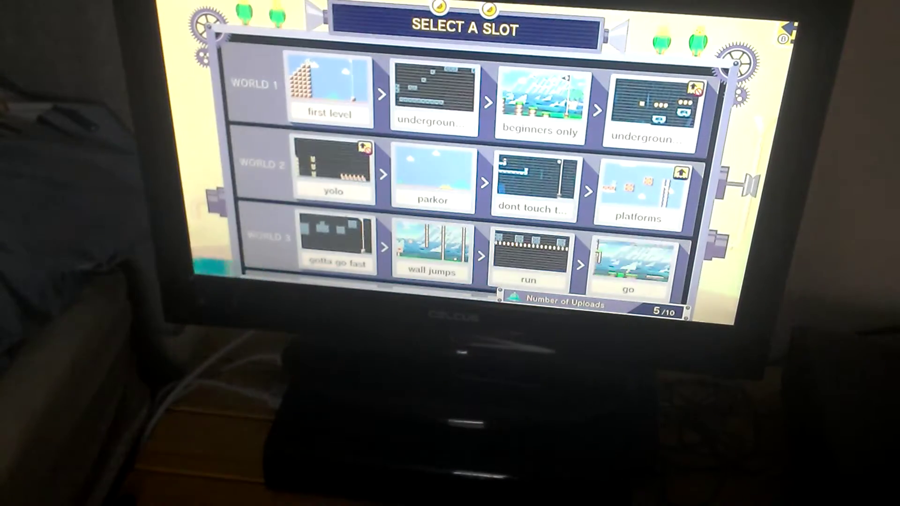
# Navigate the save-slot list past World 14 to an empty World 15 slot.
pyautogui.press('Down')
pyautogui.press('Down')
pyautogui.press('Down')
pyautogui.press('Down')
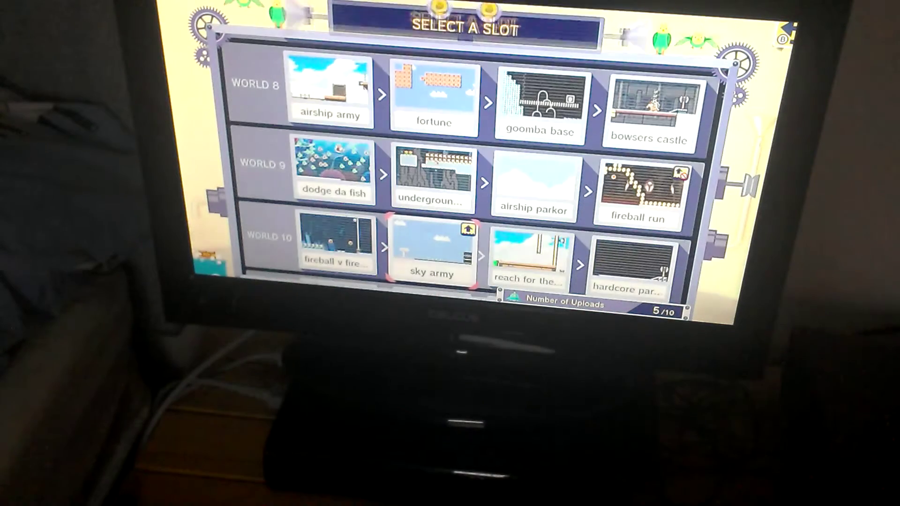
pyautogui.press('Down')
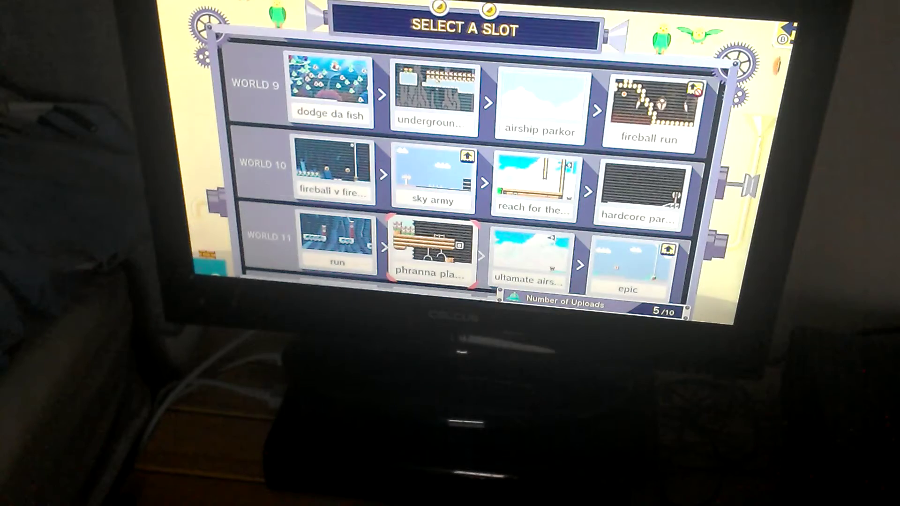
pyautogui.press('Down')
pyautogui.press('Down')
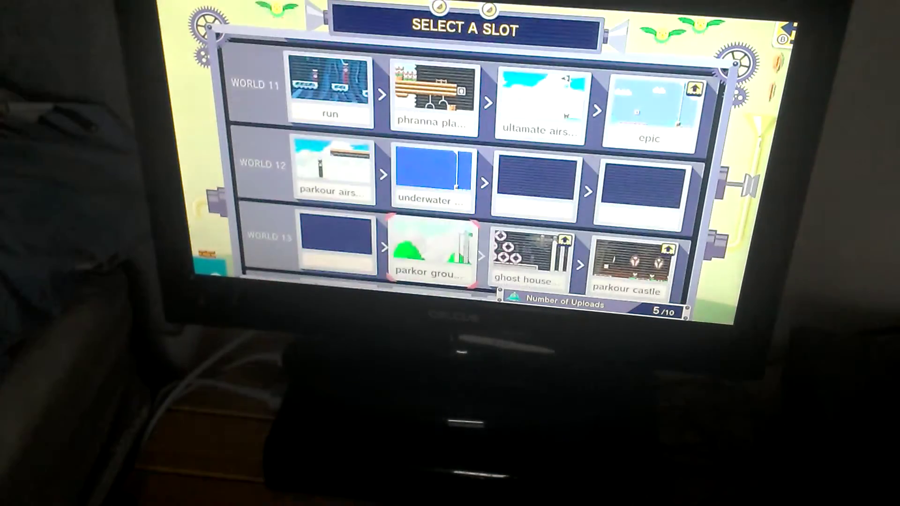
pyautogui.press('Down')
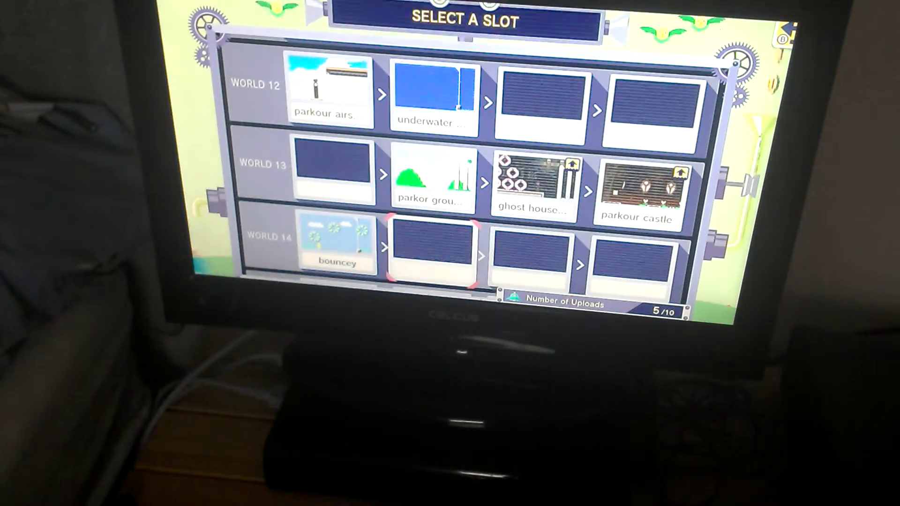
pyautogui.press('Up')
pyautogui.press('Right')
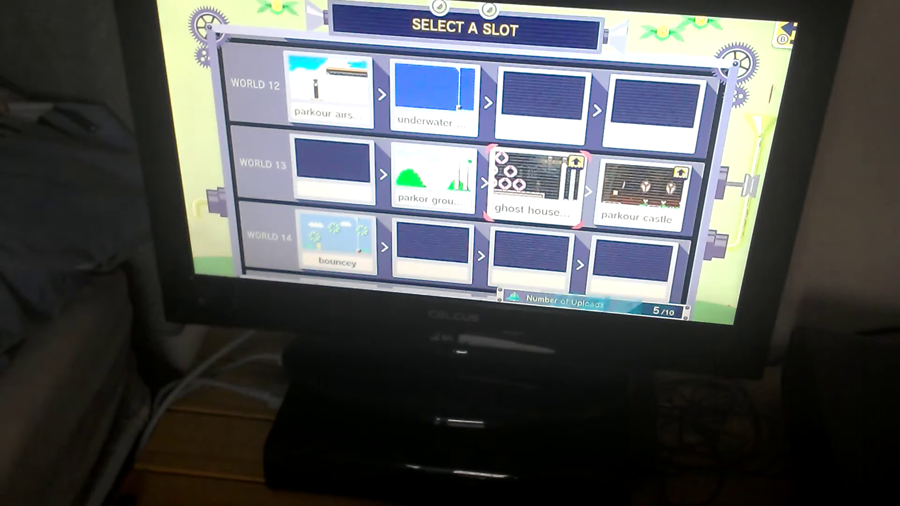
pyautogui.press('Down')
pyautogui.press('Left')
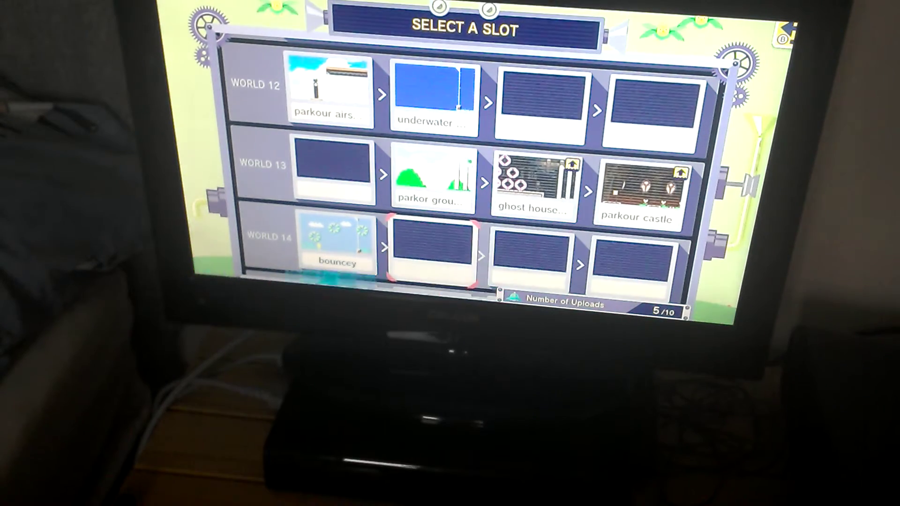
pyautogui.press('Right')
pyautogui.press('Right')
pyautogui.press('Down')
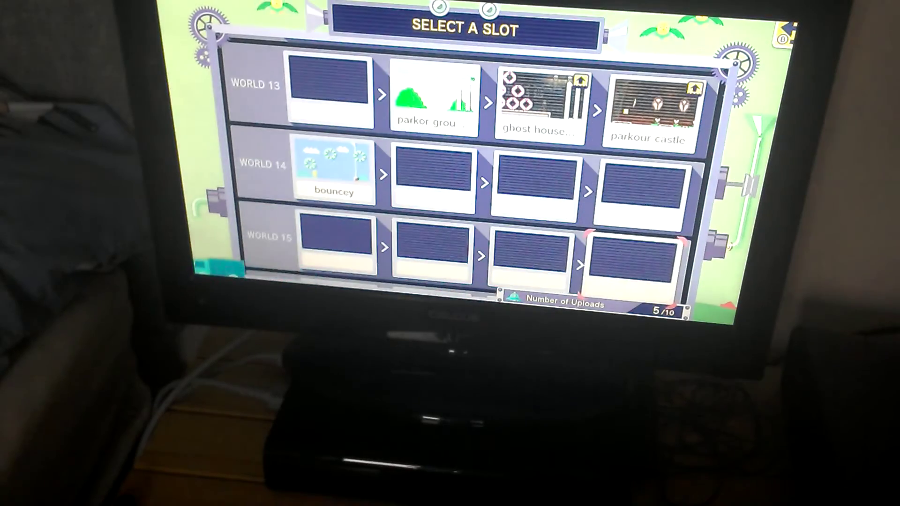